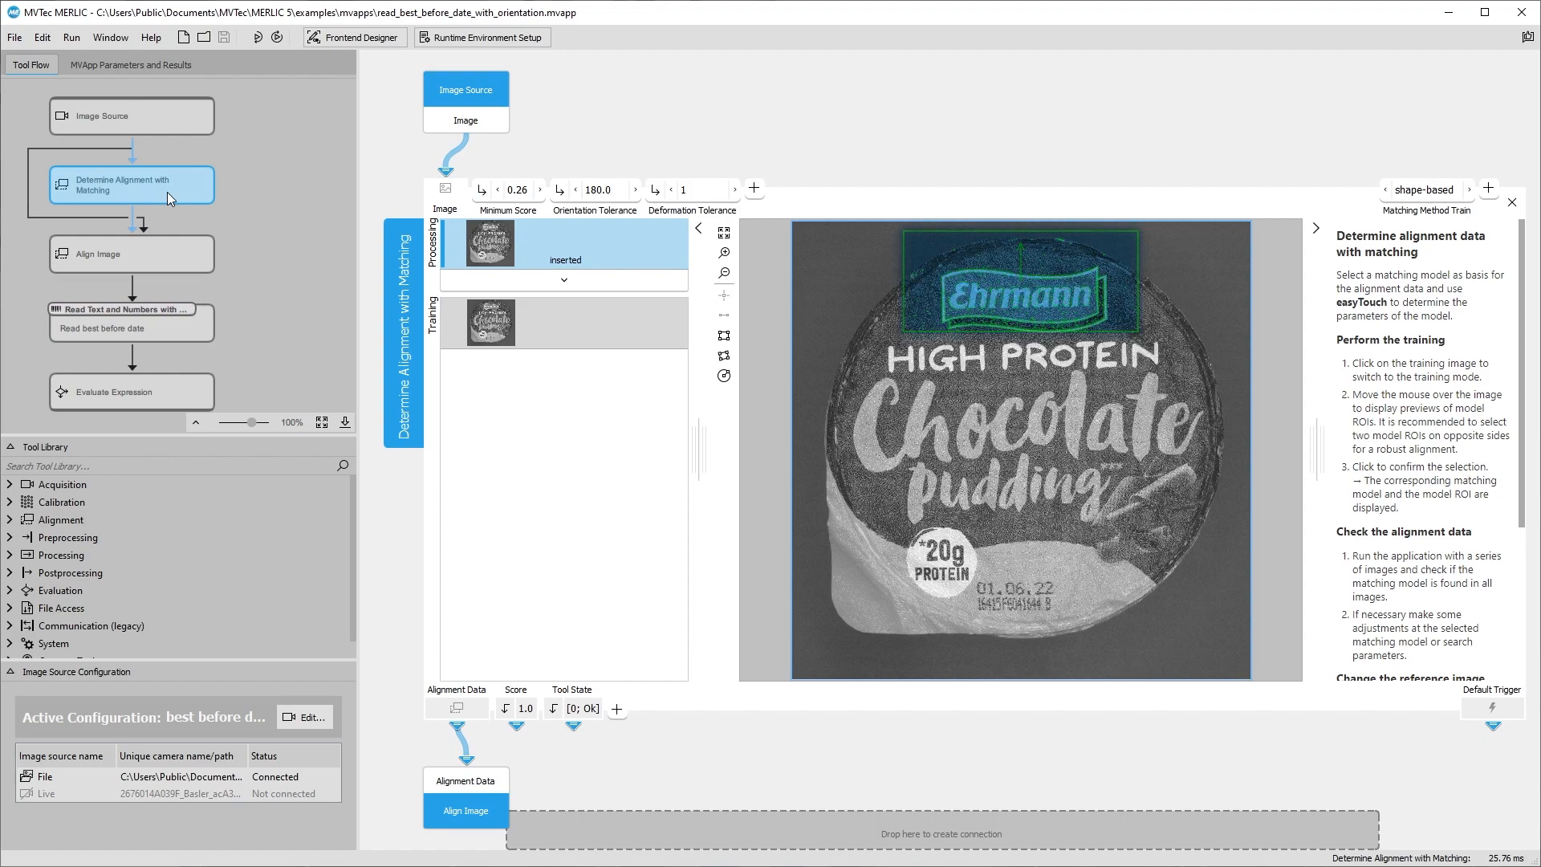
# - Open the Align Image tool and run the application on further images to check the alignment of the pudding lid
pyautogui.click(168, 251)
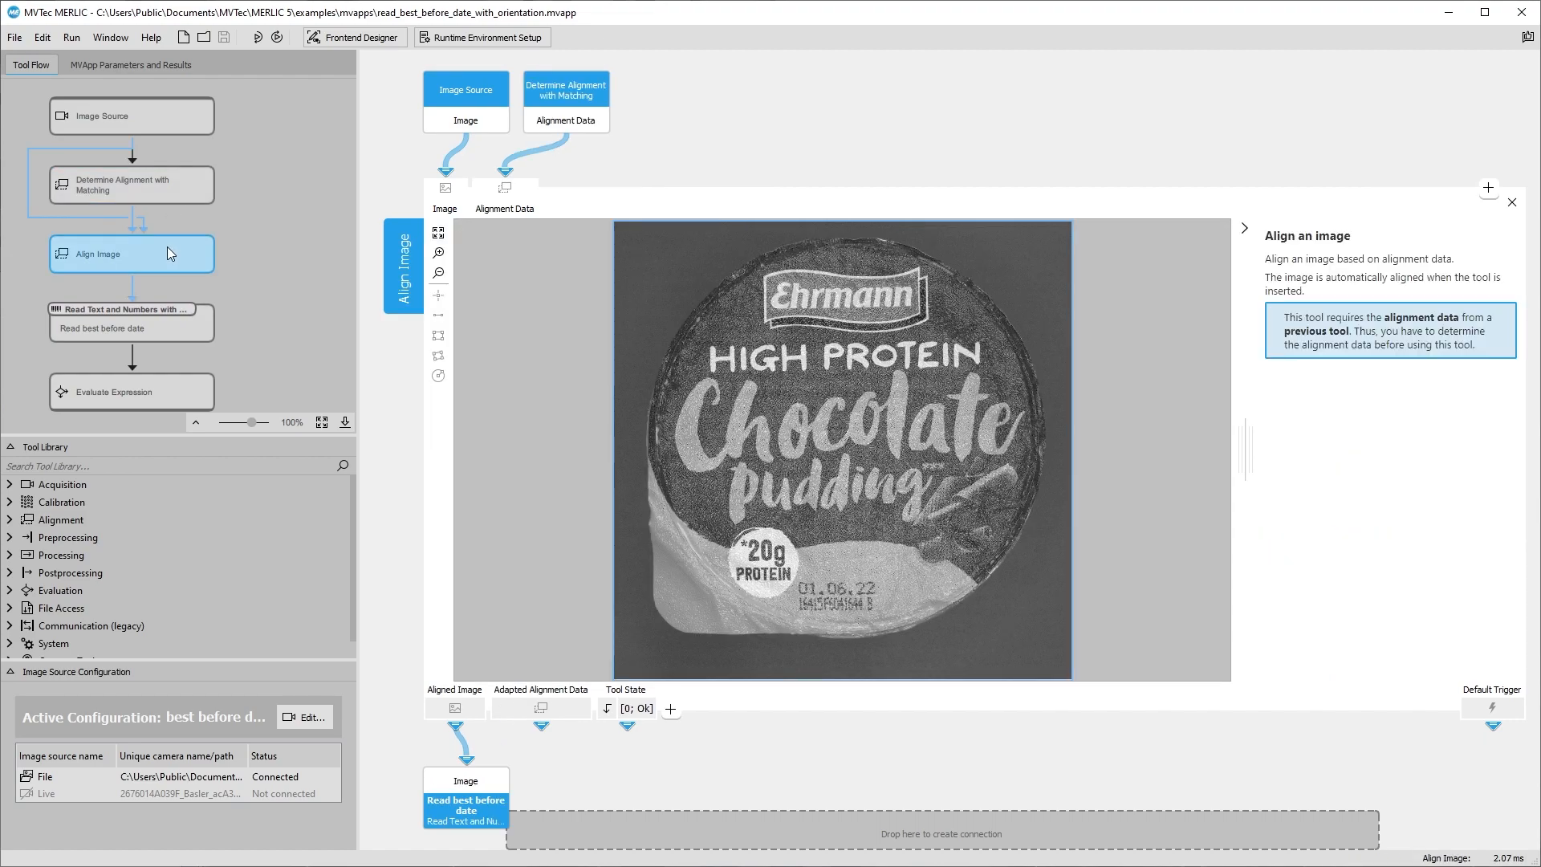
pyautogui.click(264, 37)
pyautogui.click(265, 37)
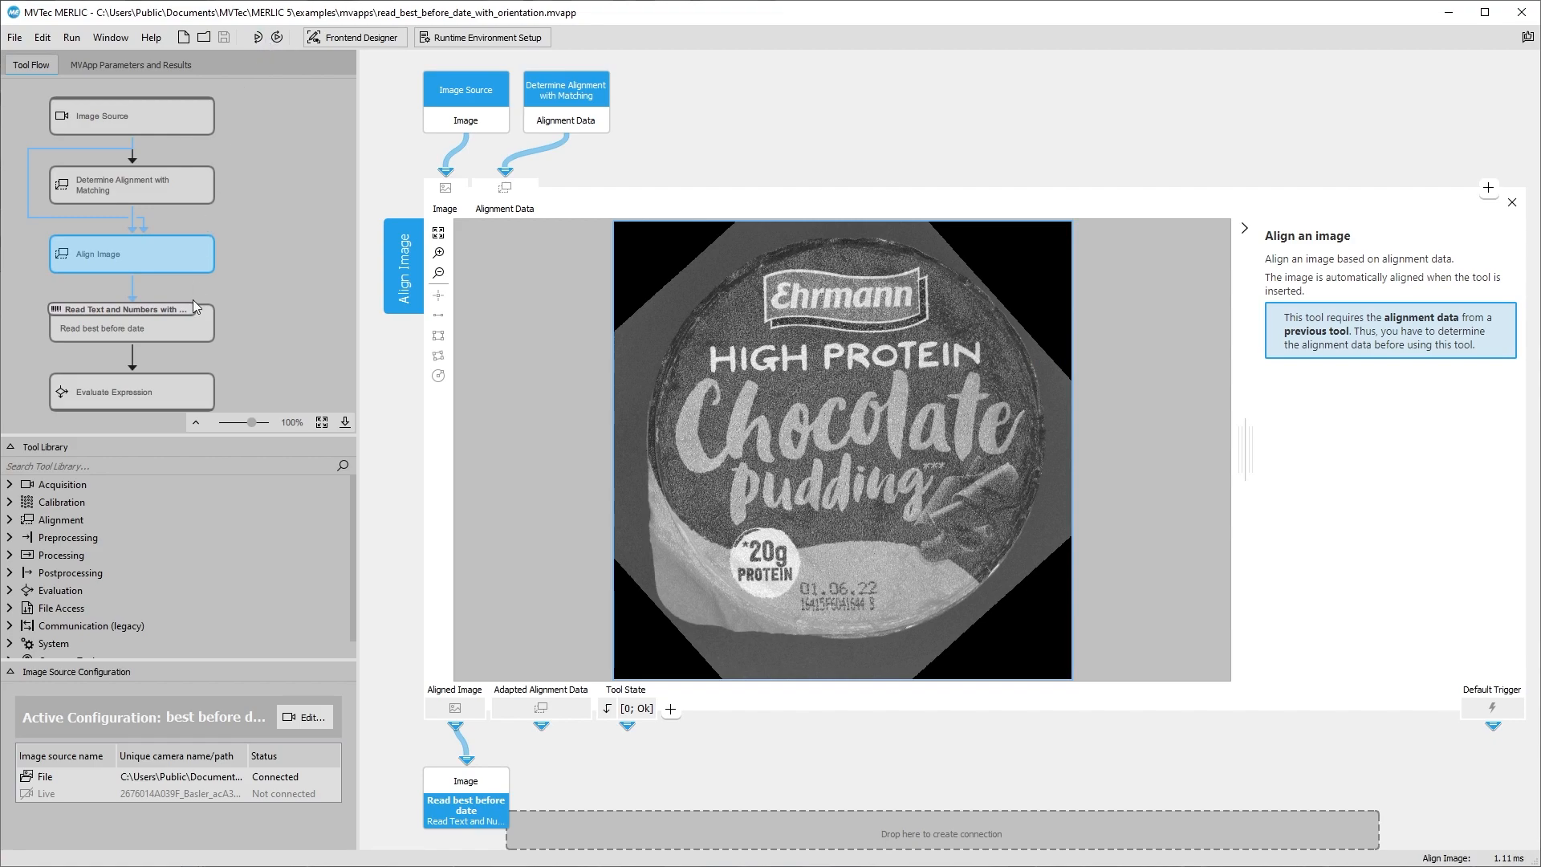
# - Open the Read best before date tool and set its score type visualization to character detection
pyautogui.click(191, 320)
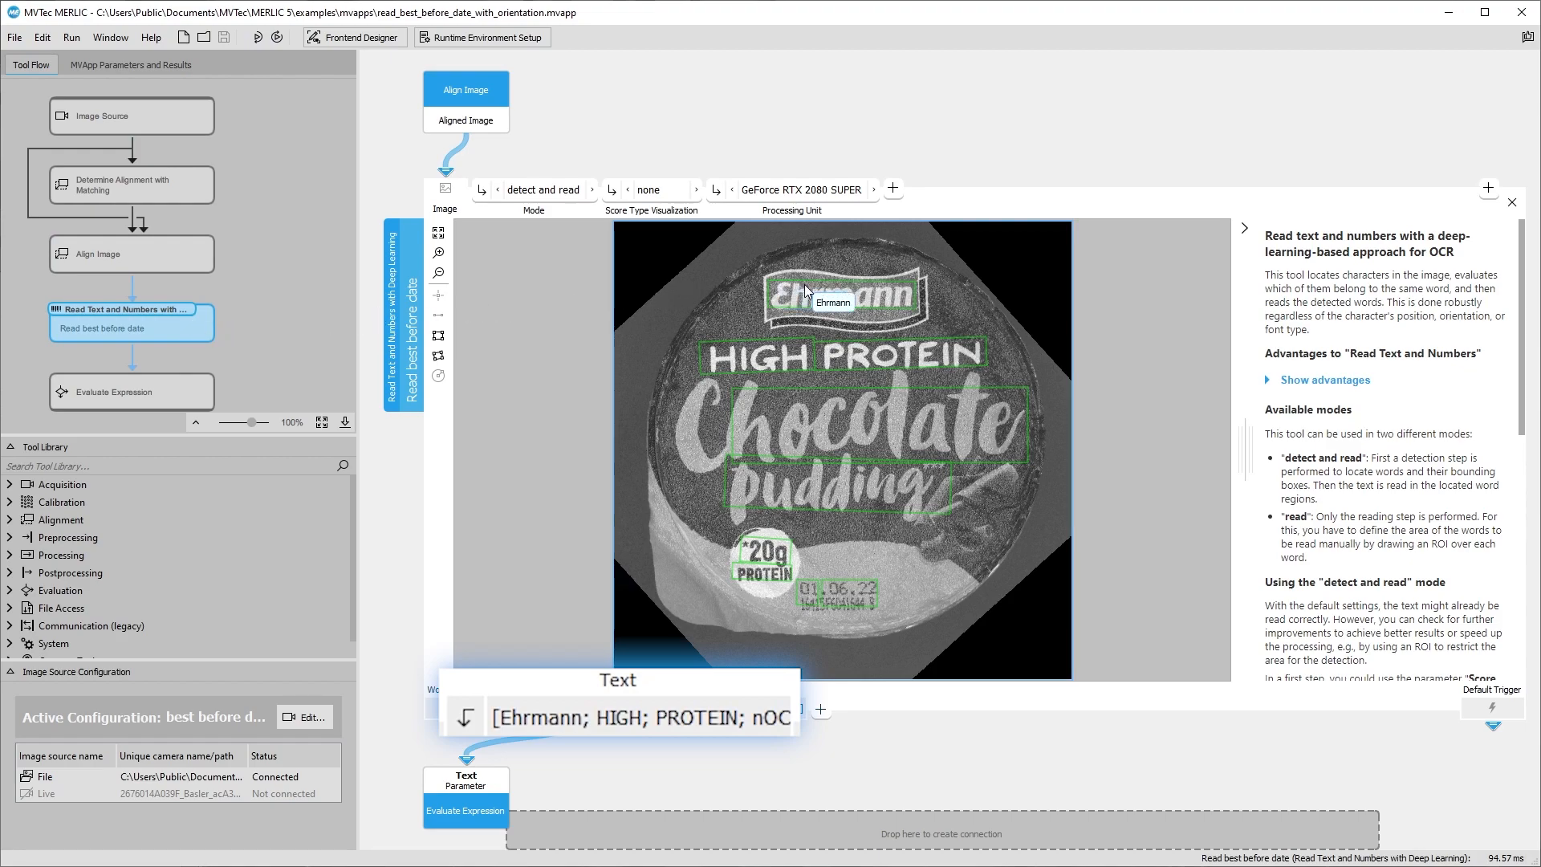
pyautogui.moveTo(775, 354)
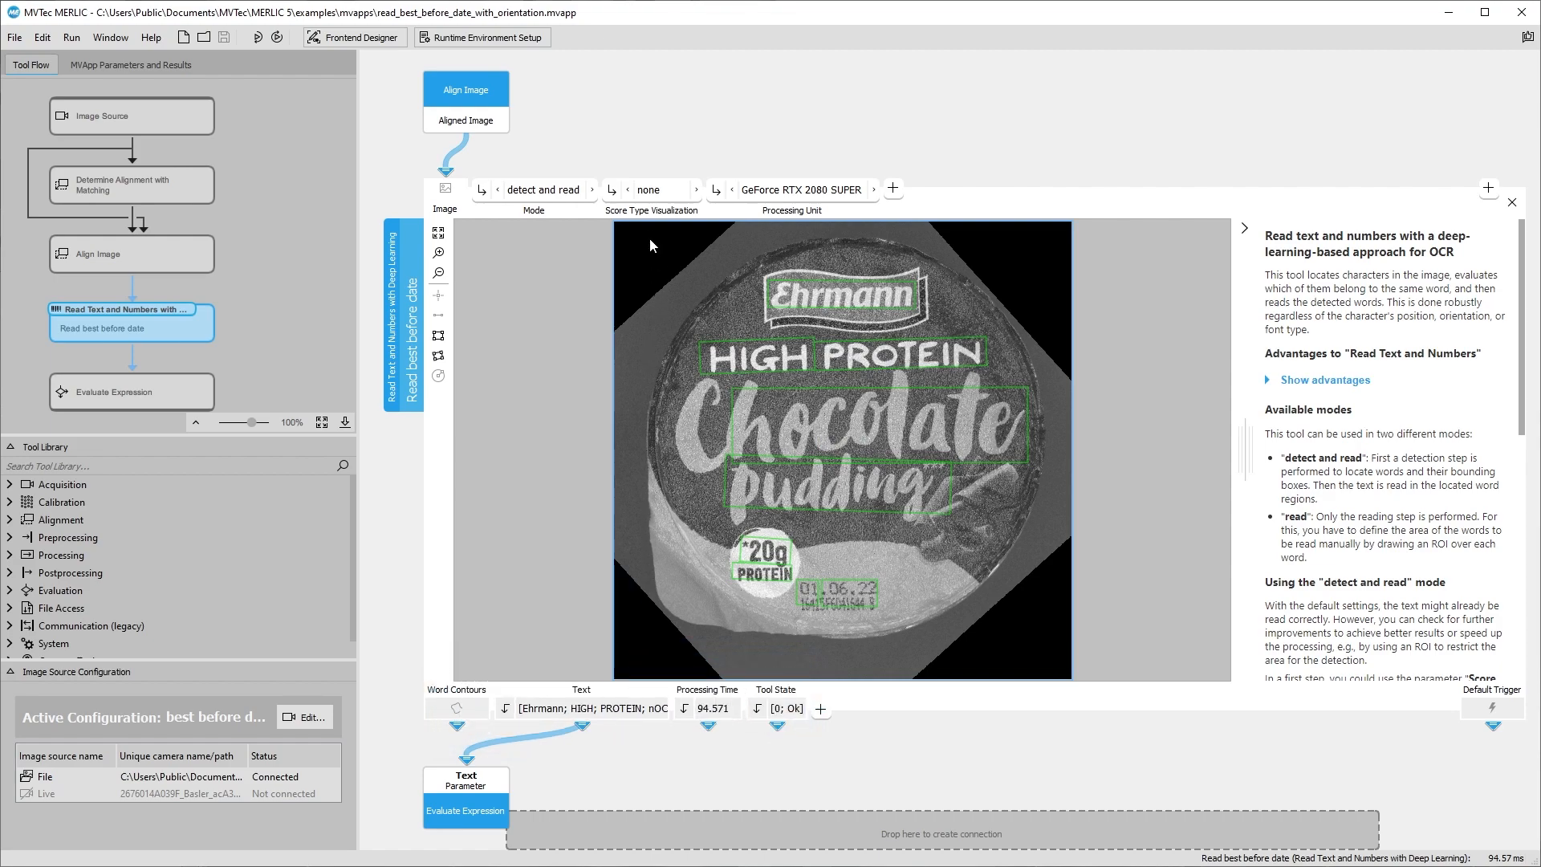
pyautogui.click(653, 194)
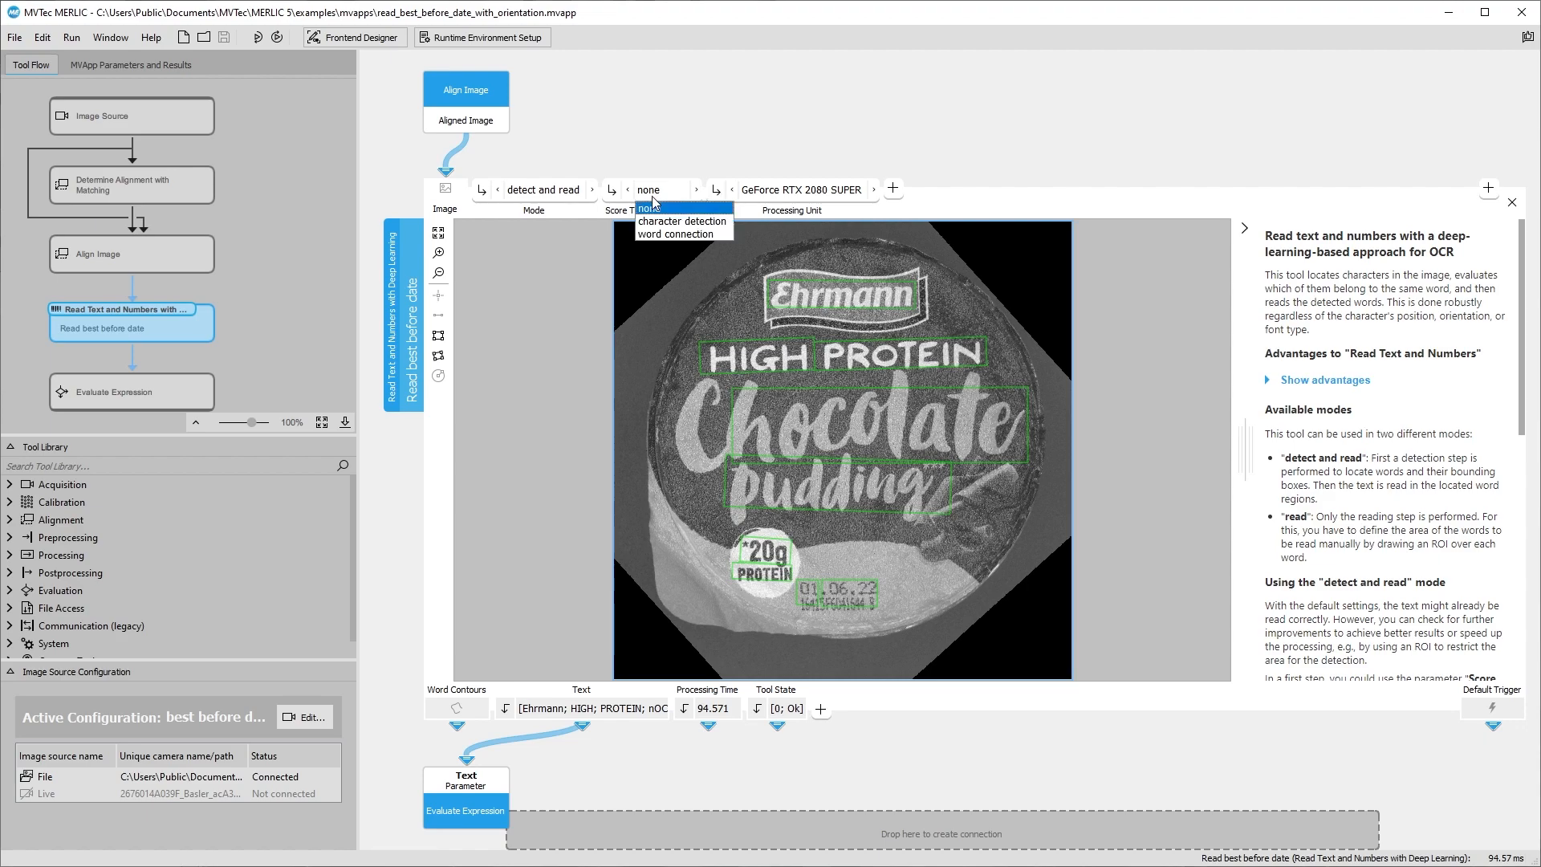
pyautogui.click(654, 222)
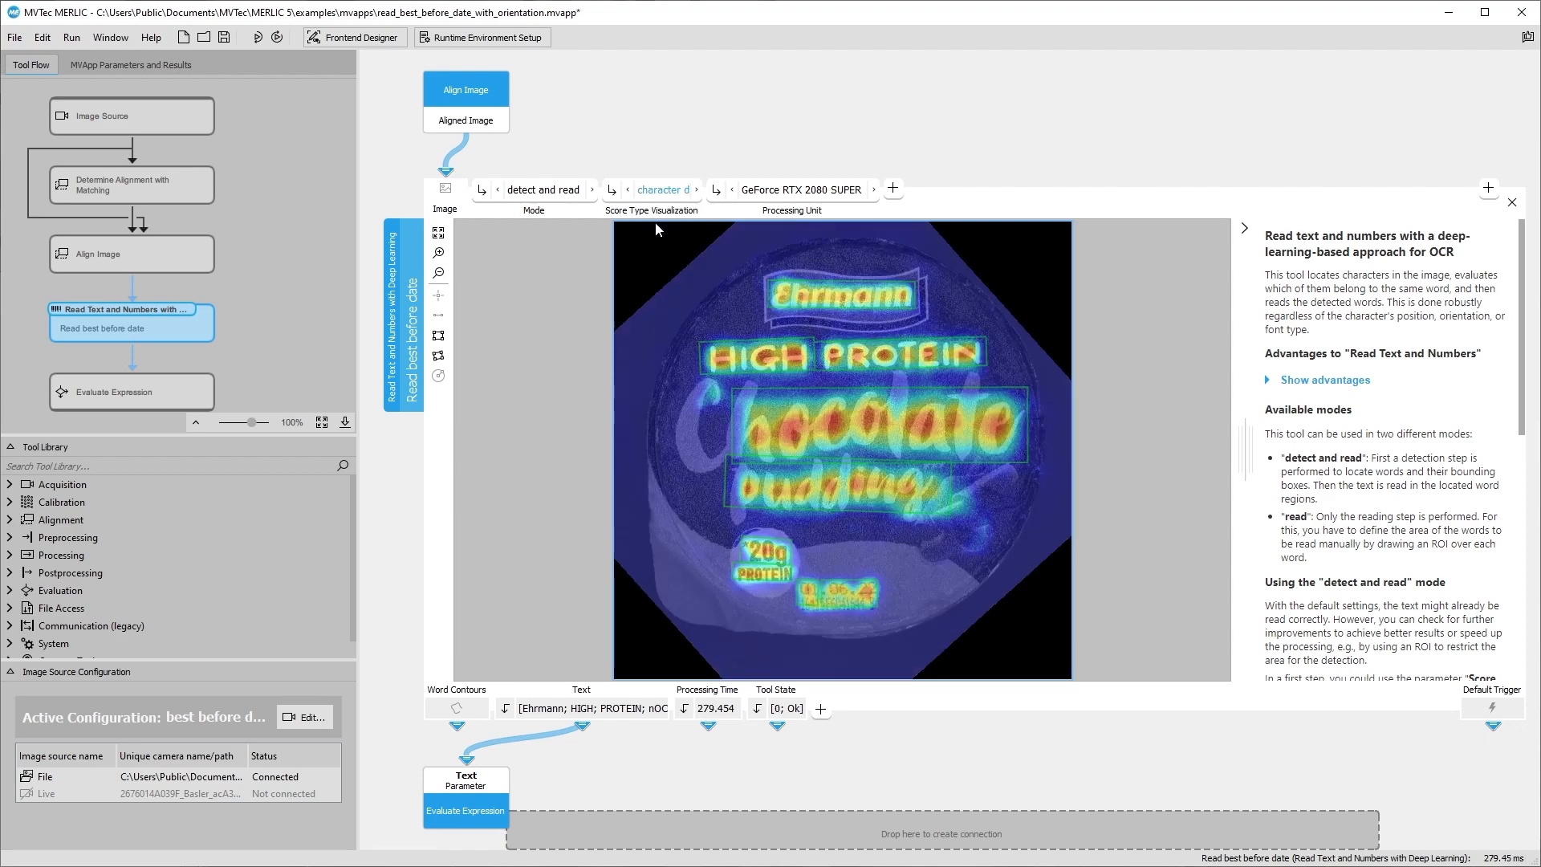
pyautogui.moveTo(782, 305)
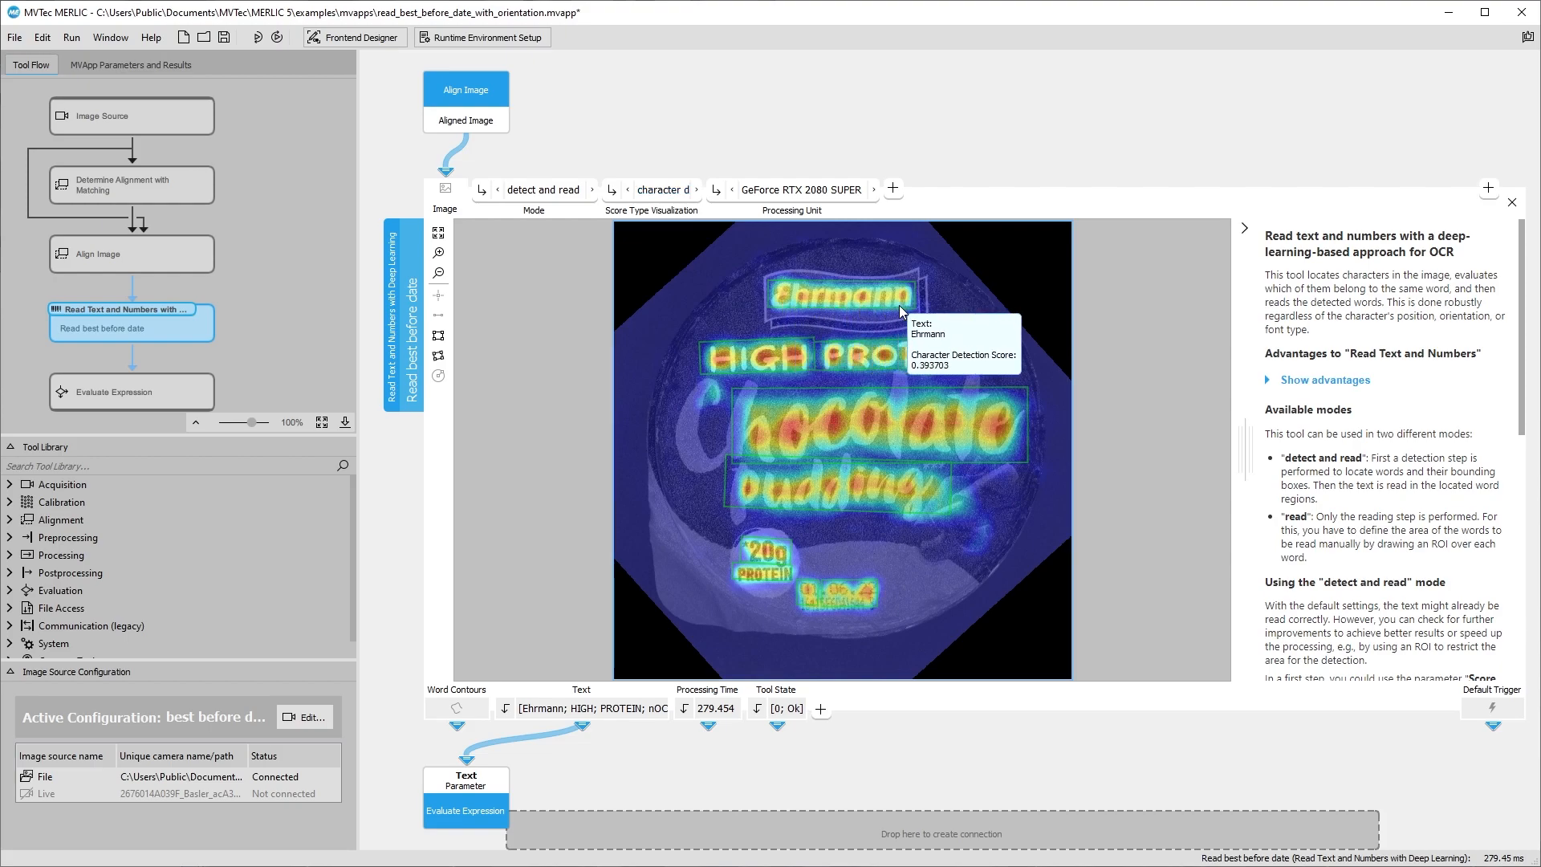
# - Display the word connection scores, inspect the score of the word Ehrmann, and return the visualization to character detection
pyautogui.click(679, 194)
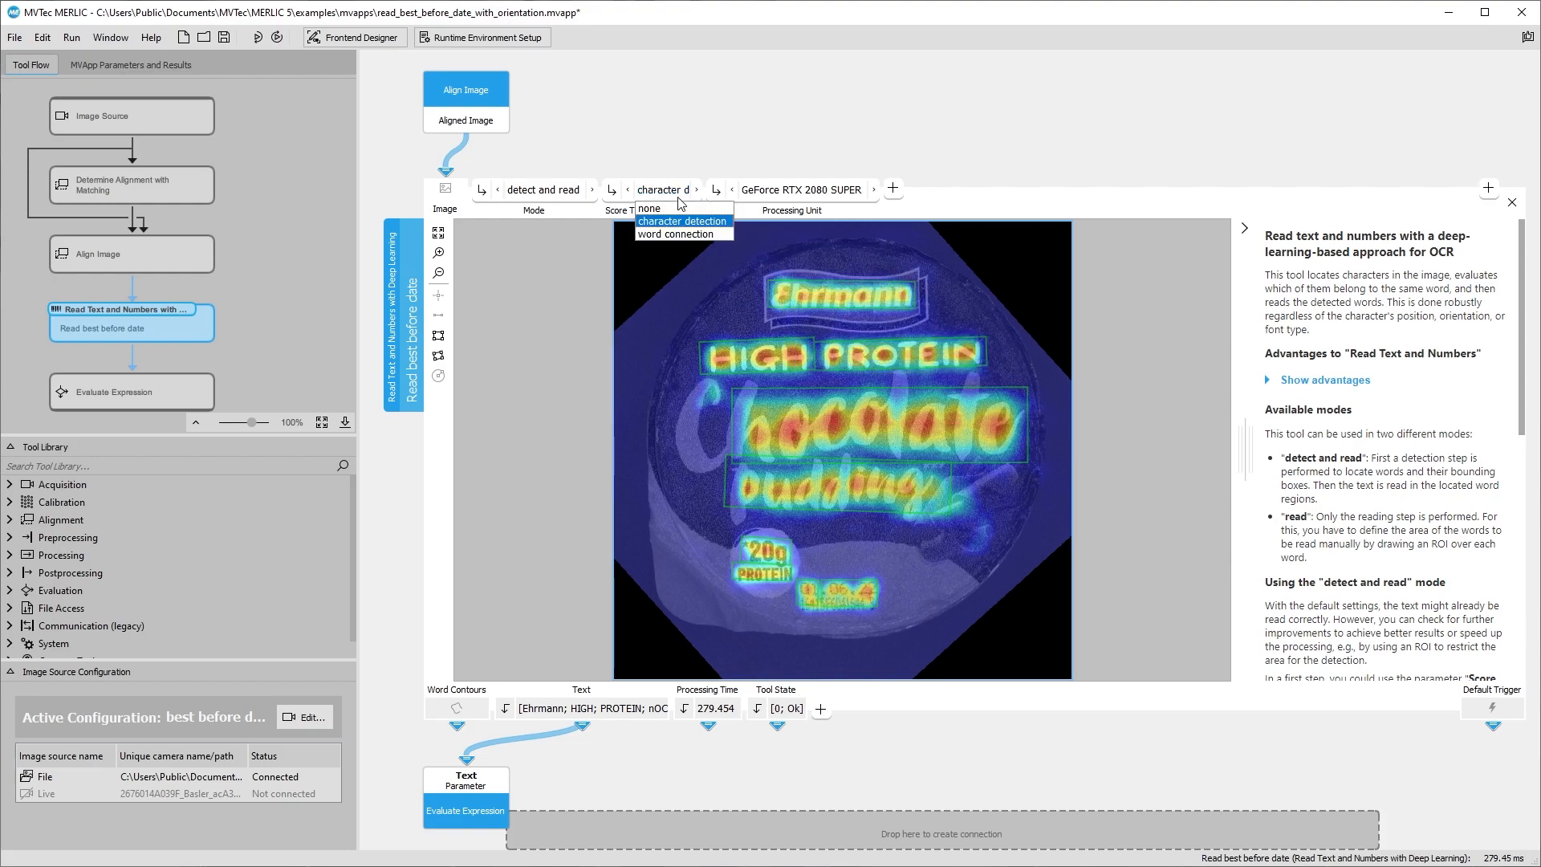
pyautogui.click(681, 234)
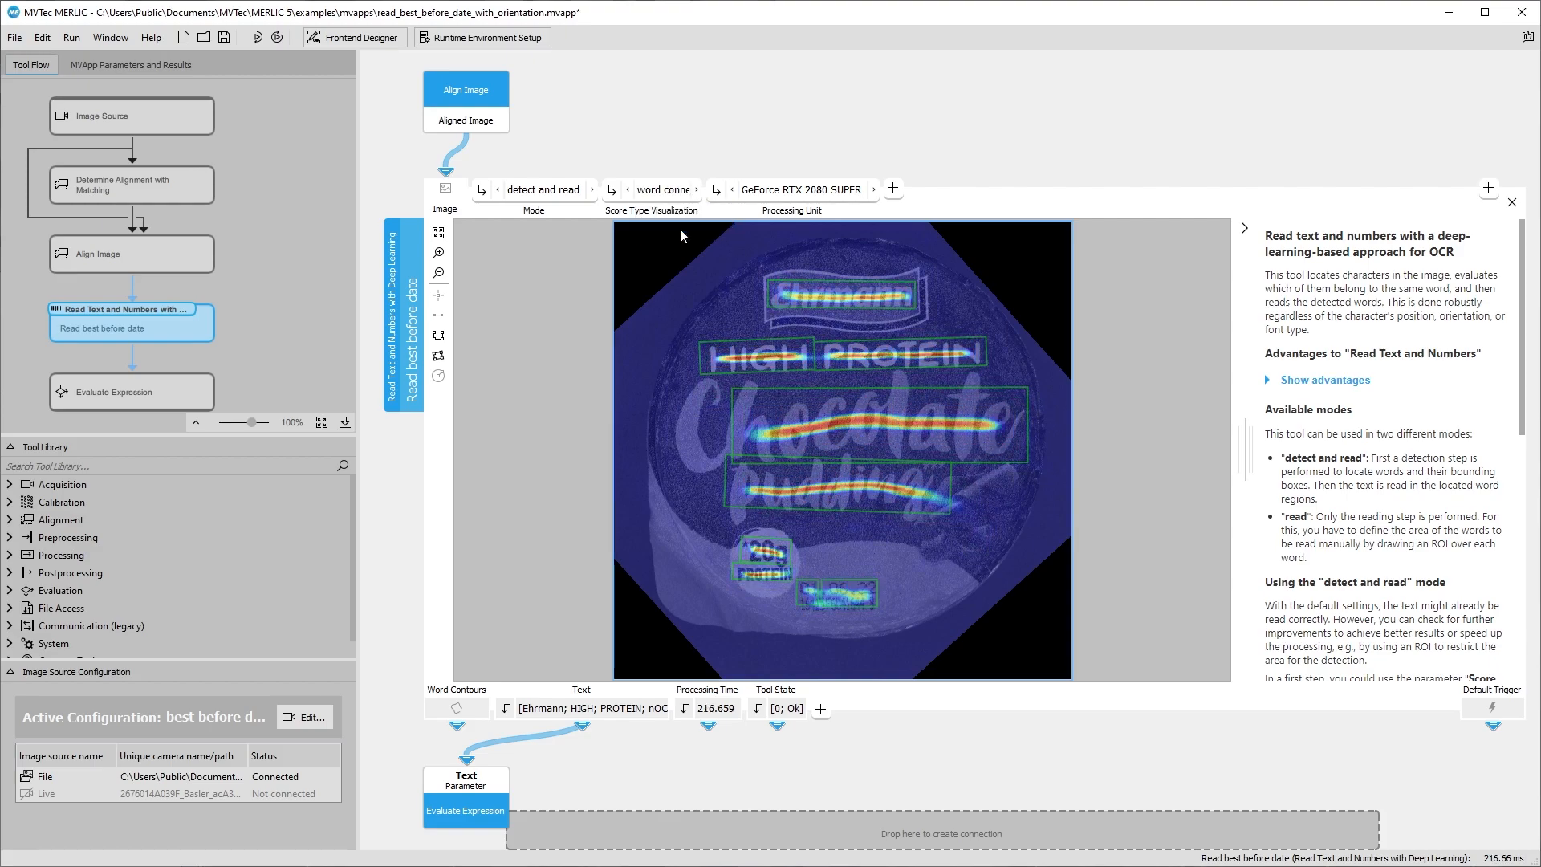
pyautogui.moveTo(776, 298)
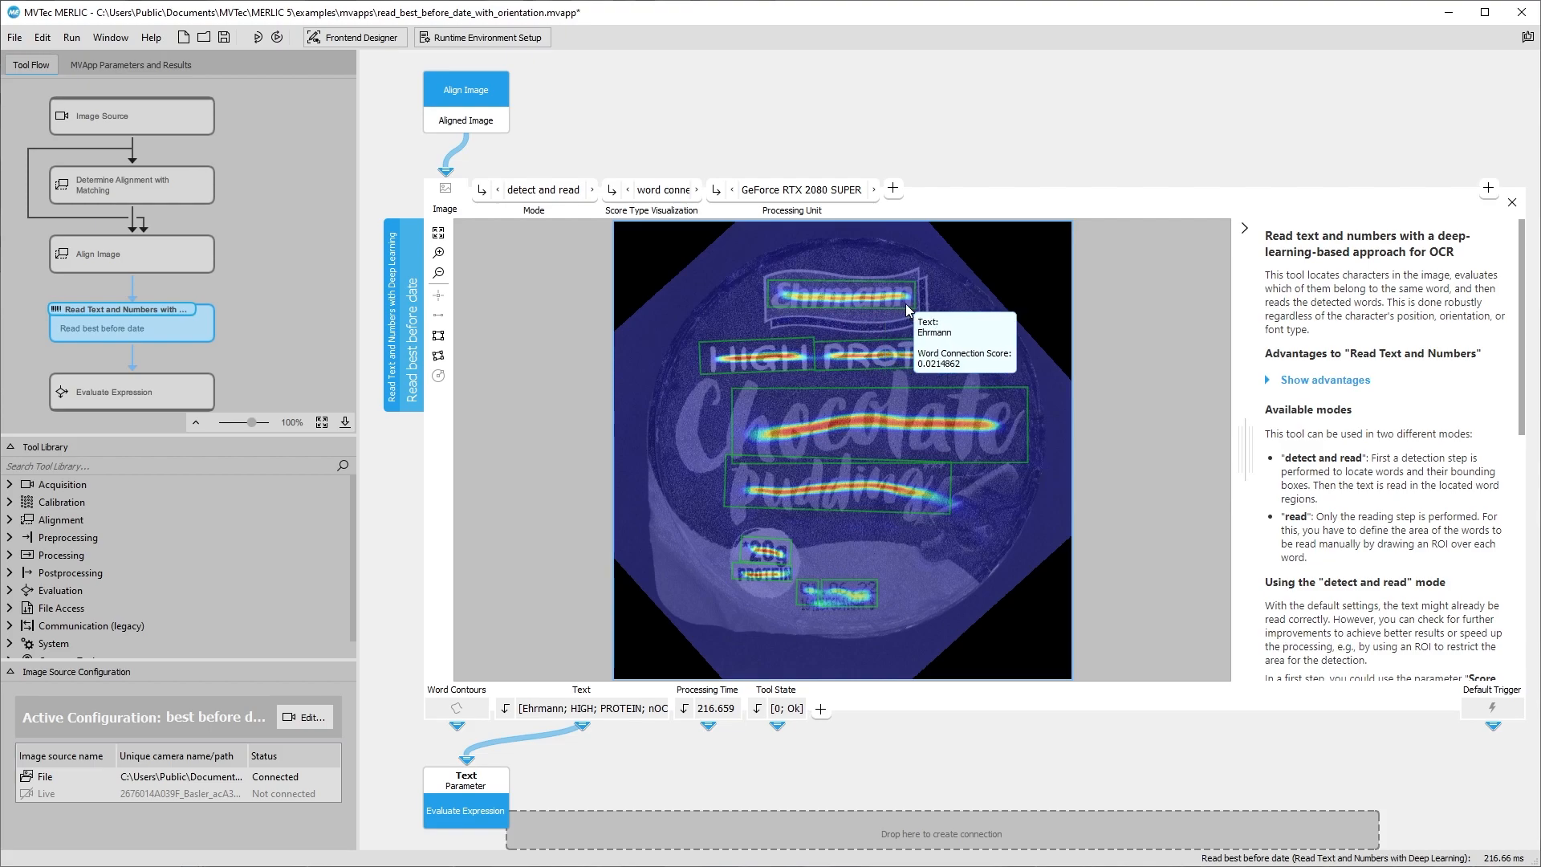
pyautogui.click(662, 192)
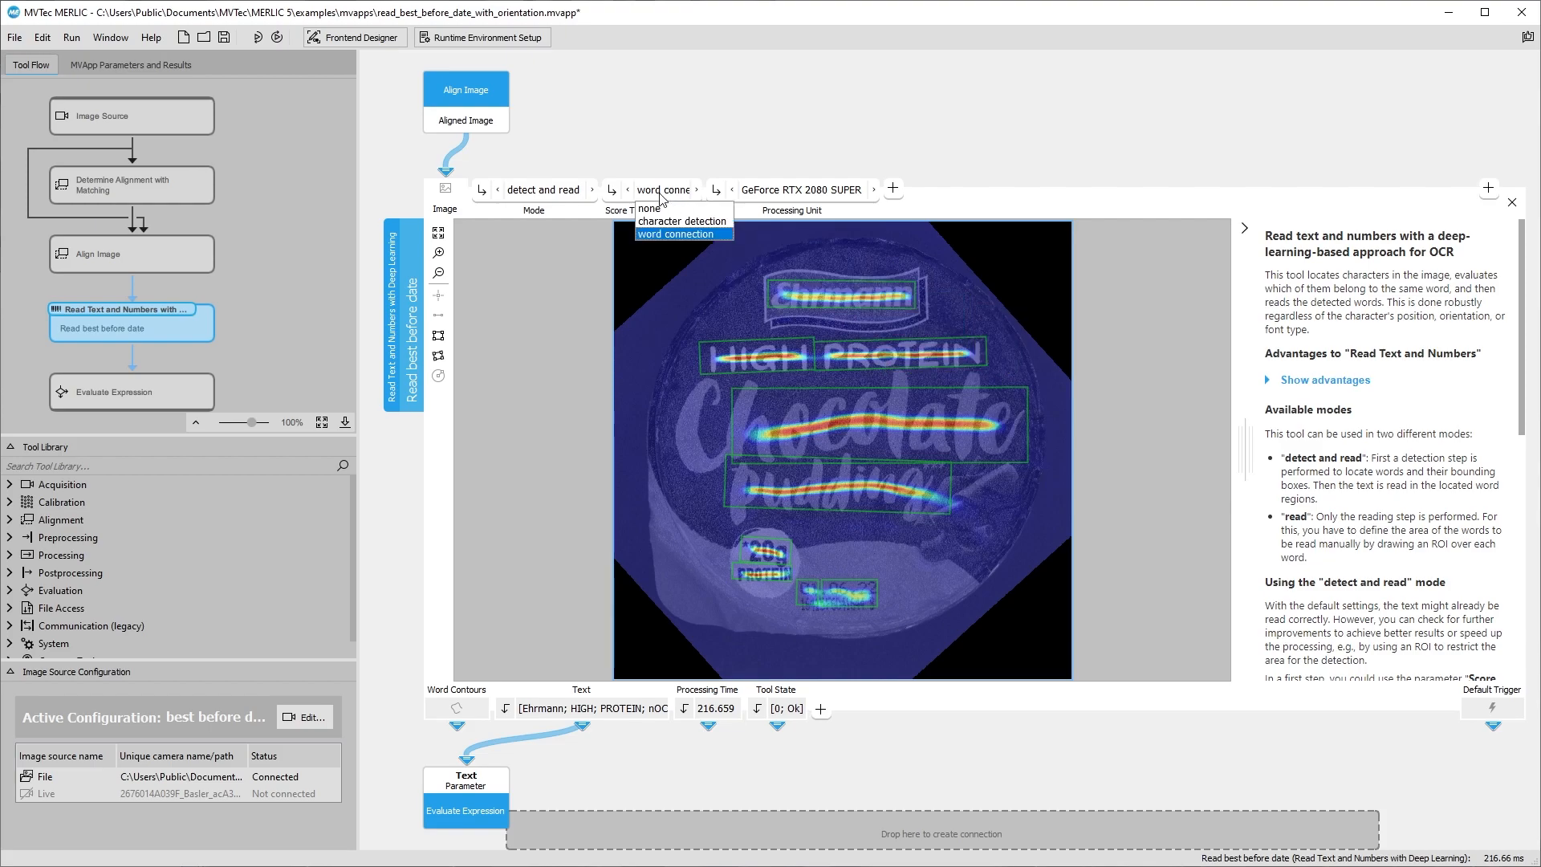
pyautogui.click(665, 221)
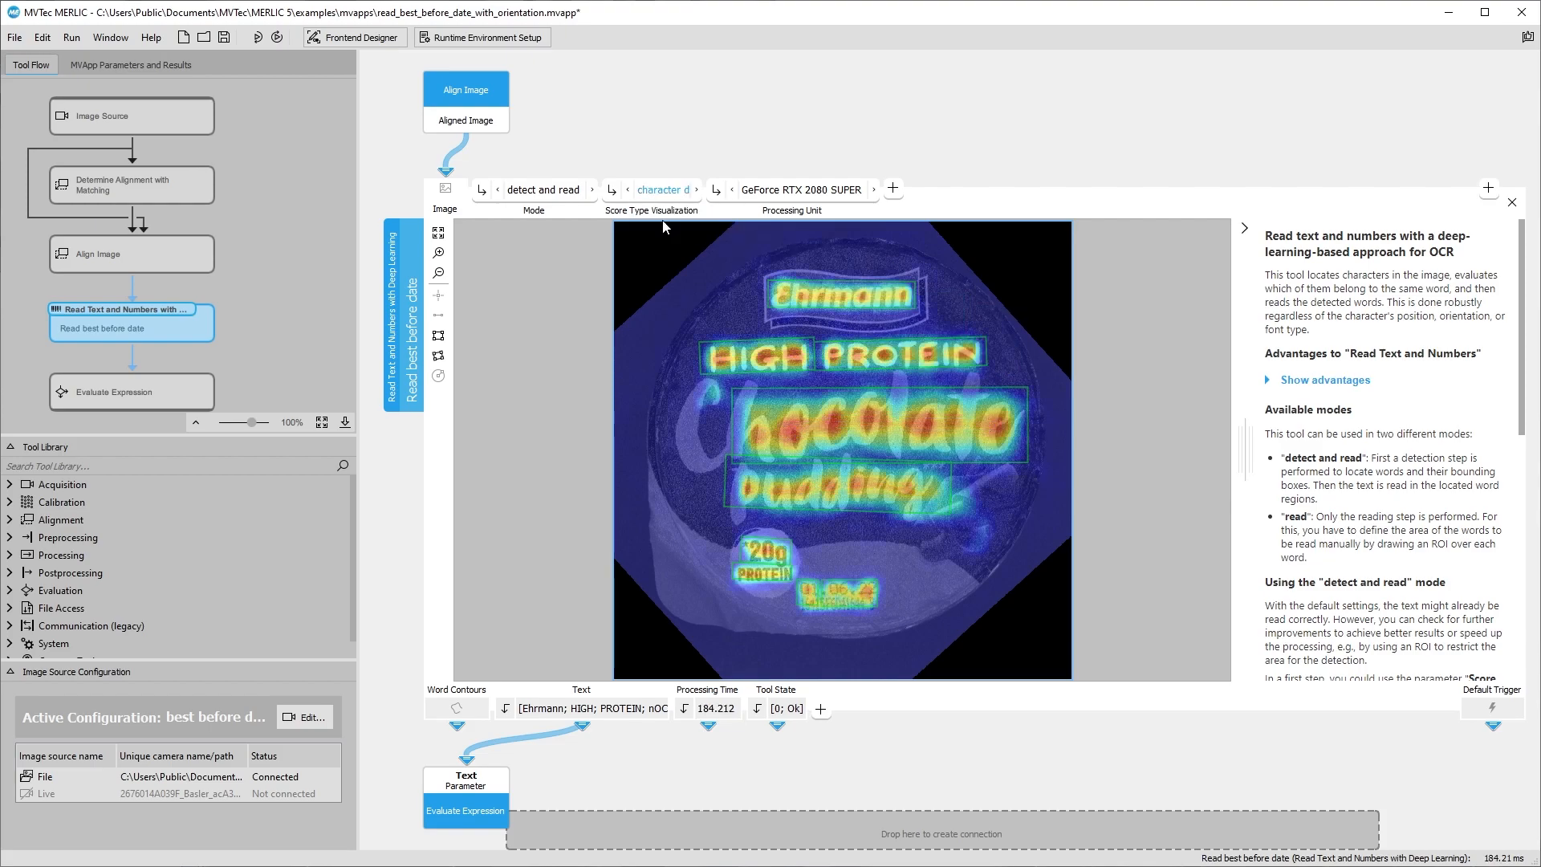
# - Draw a rectangular ROI around the best before date line on the lid and set the tool mode to read
pyautogui.click(441, 336)
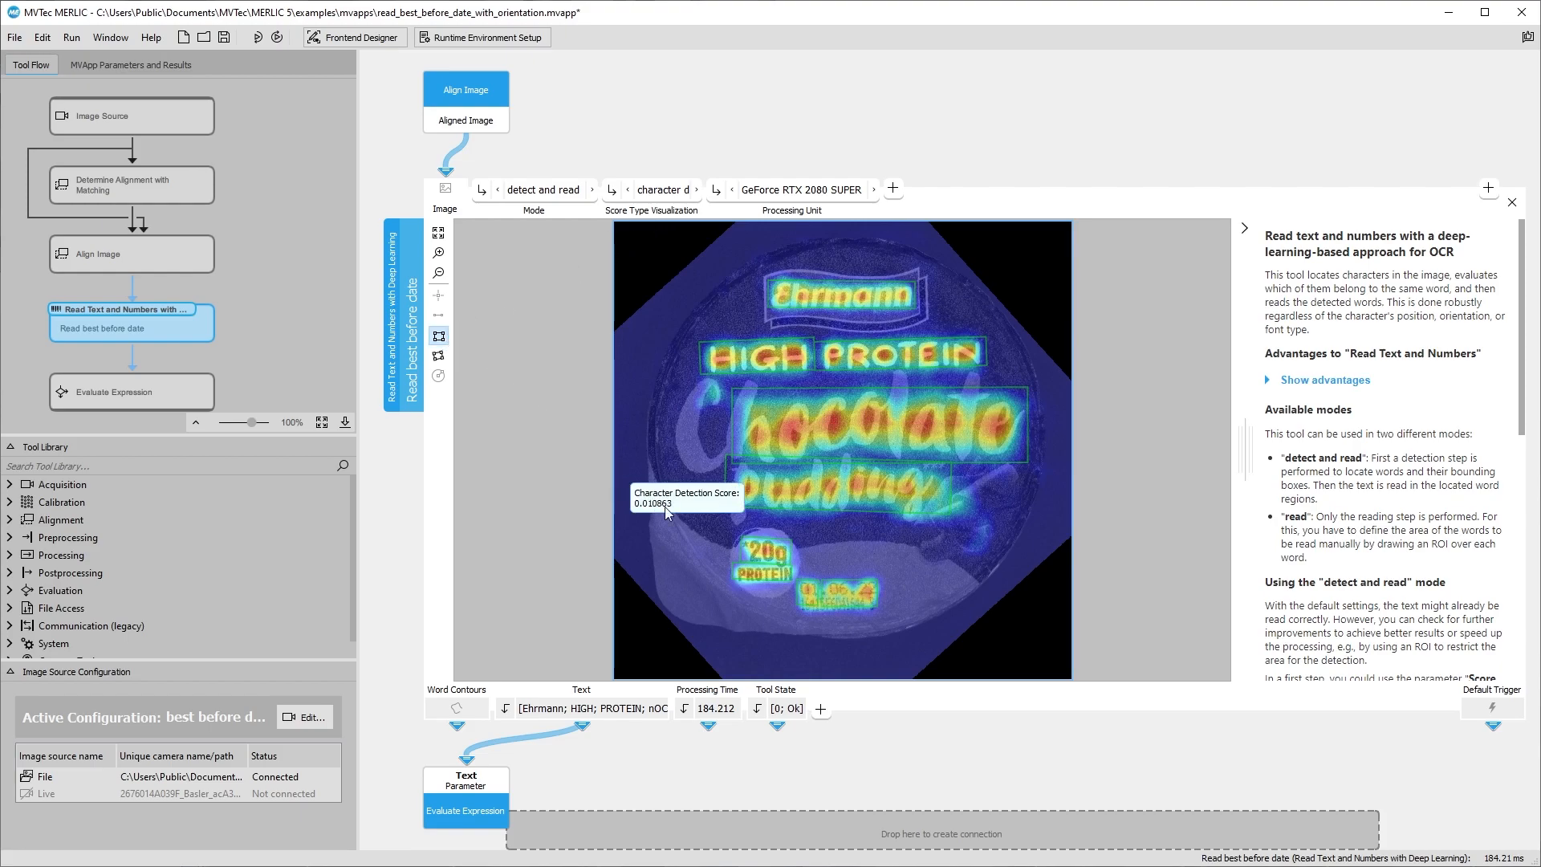
pyautogui.moveTo(794, 575); pyautogui.dragTo(883, 597)
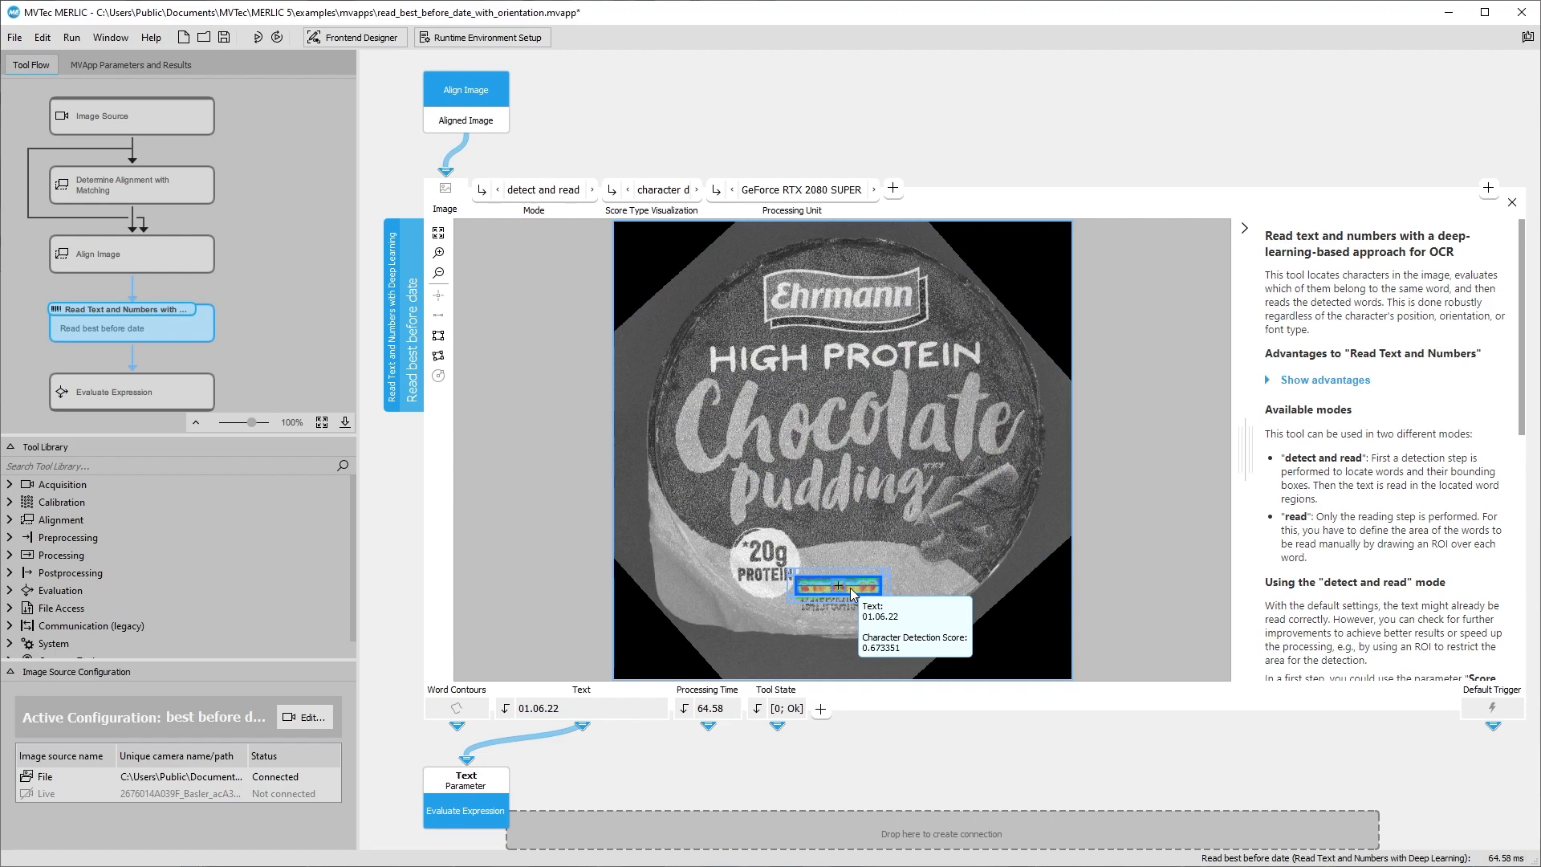
pyautogui.click(537, 190)
pyautogui.click(521, 221)
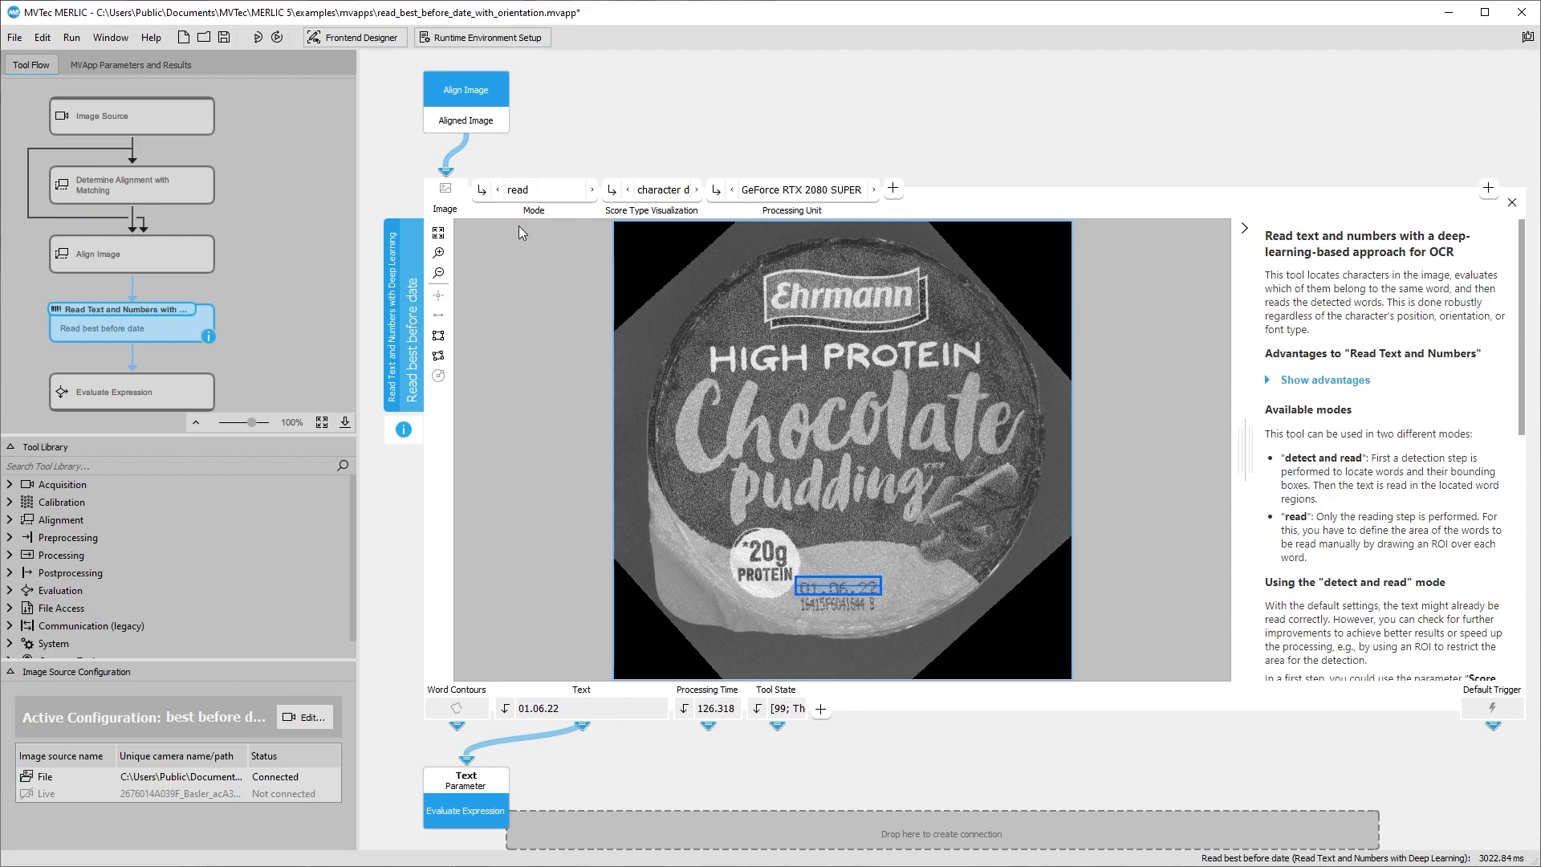
# - Try a second rectangular ROI around the Ehrmann logo and delete it again
pyautogui.moveTo(835, 586)
pyautogui.click(439, 335)
pyautogui.moveTo(763, 270); pyautogui.dragTo(921, 319)
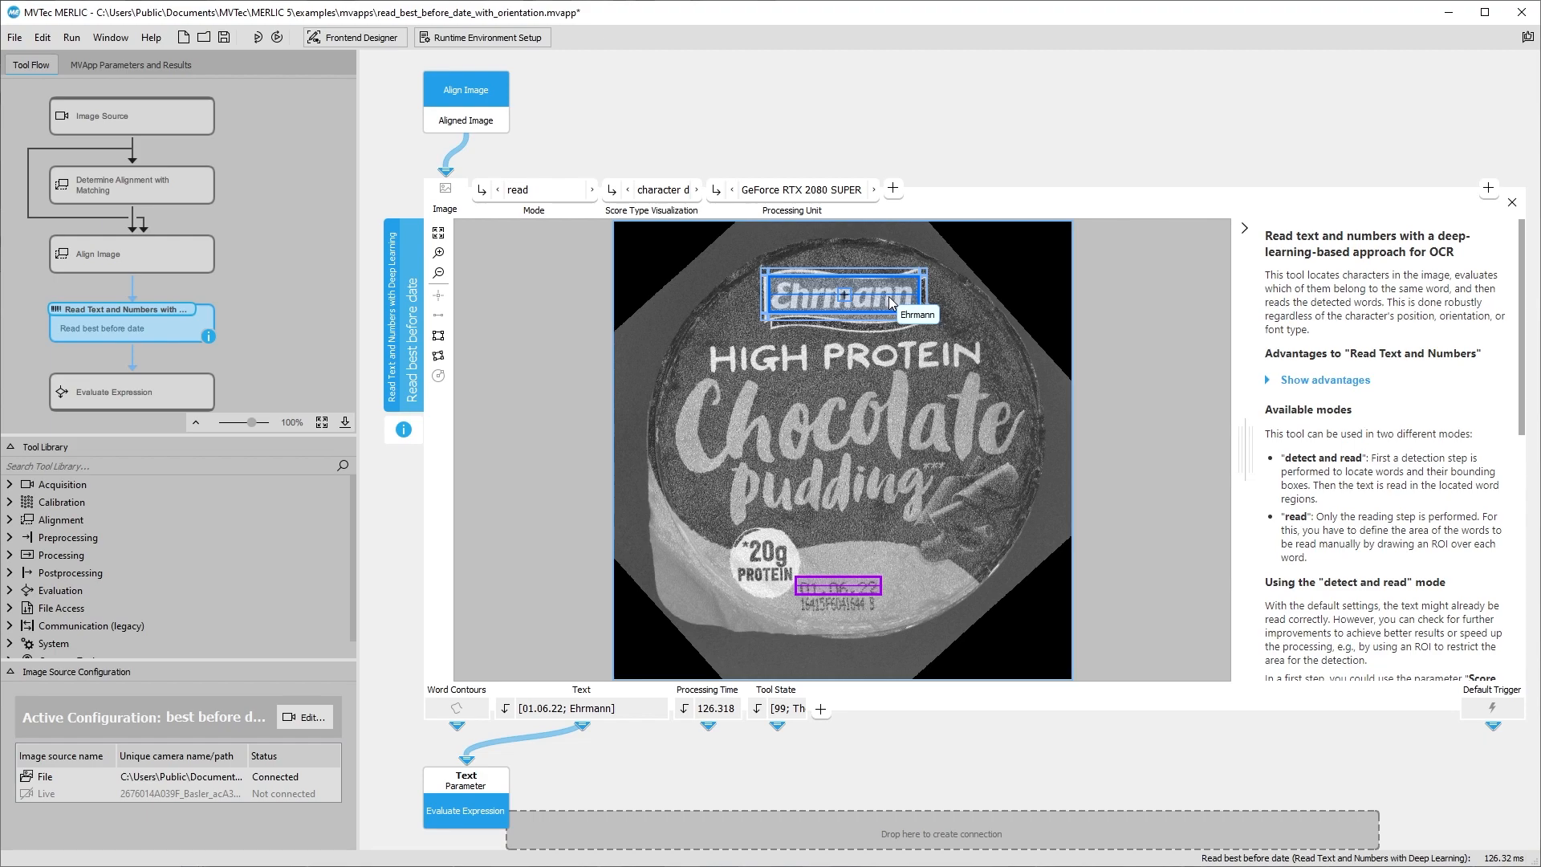
pyautogui.press('Delete')
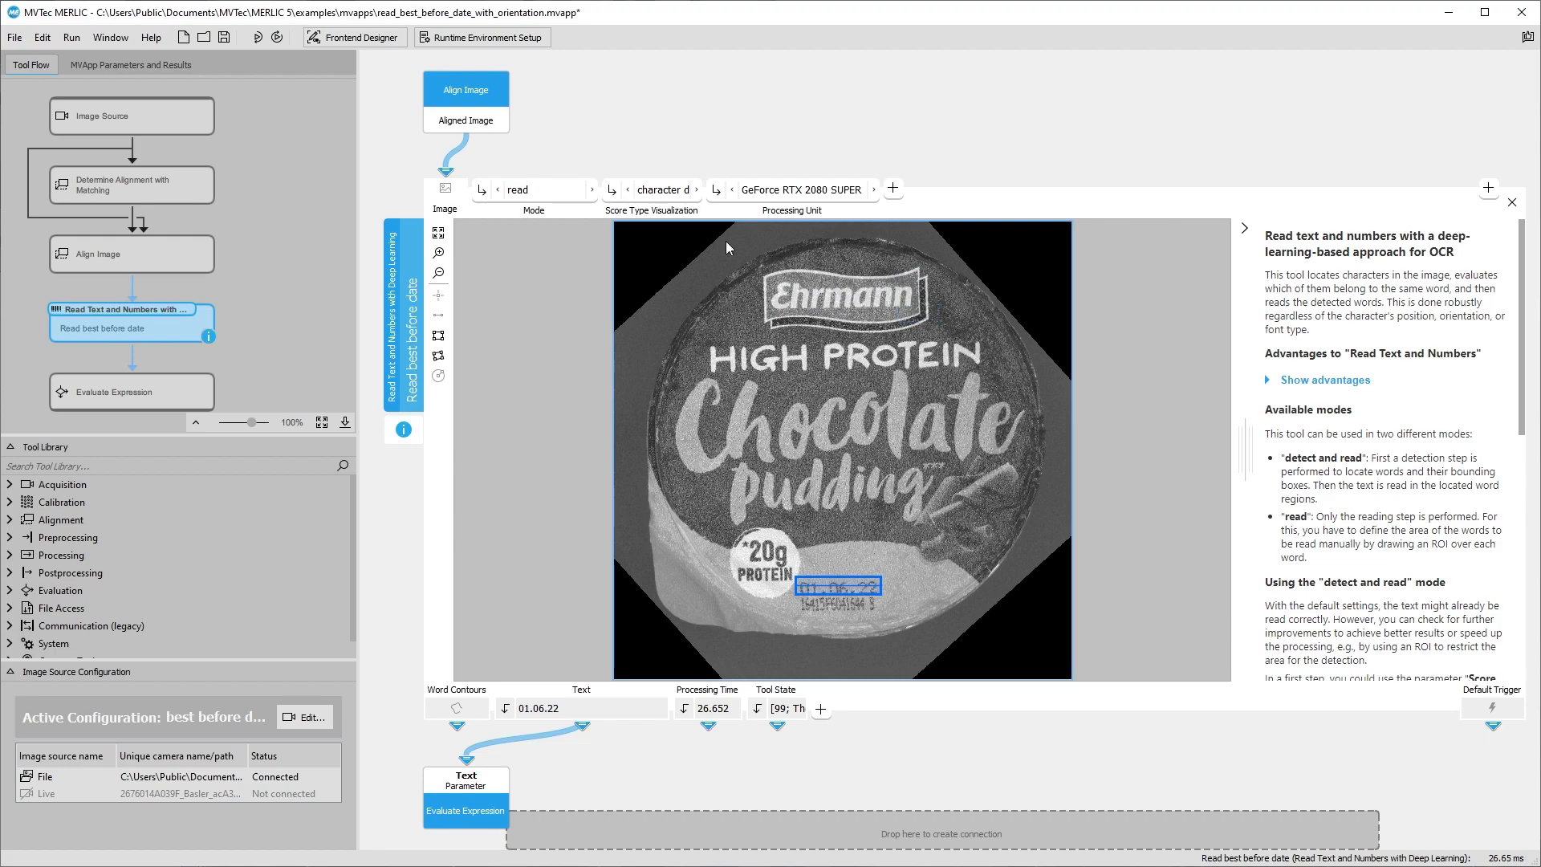
# - Run the application on further images to check how the date ROI fits in read mode
pyautogui.click(264, 42)
pyautogui.click(264, 41)
pyautogui.click(264, 42)
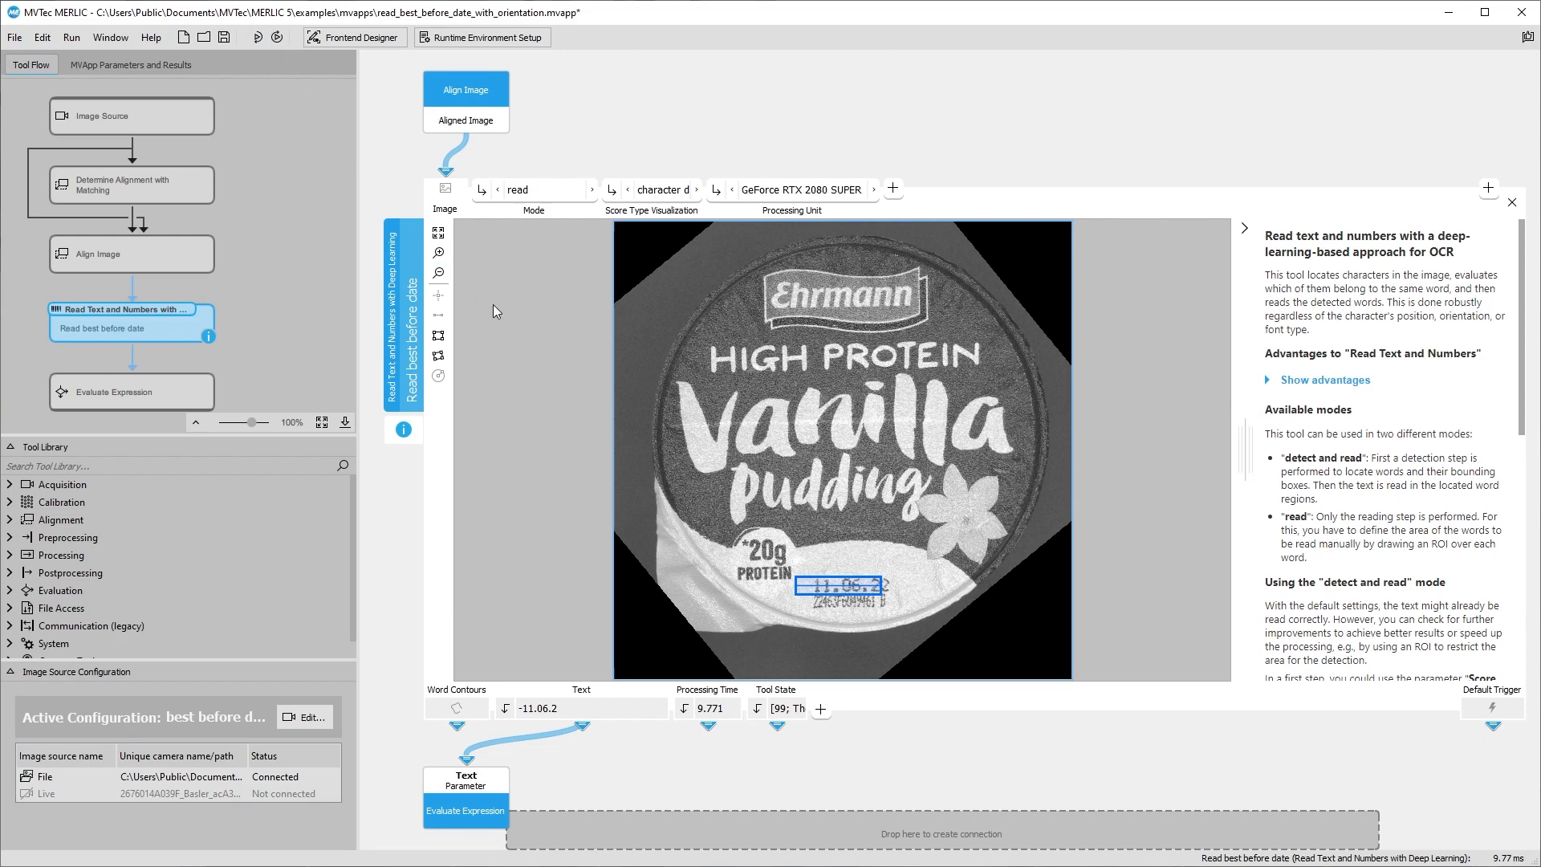
# - Enlarge the date ROI to cover the full date and the code line below it, and set the mode to detect and read
pyautogui.click(840, 585)
pyautogui.moveTo(891, 587); pyautogui.dragTo(854, 613)
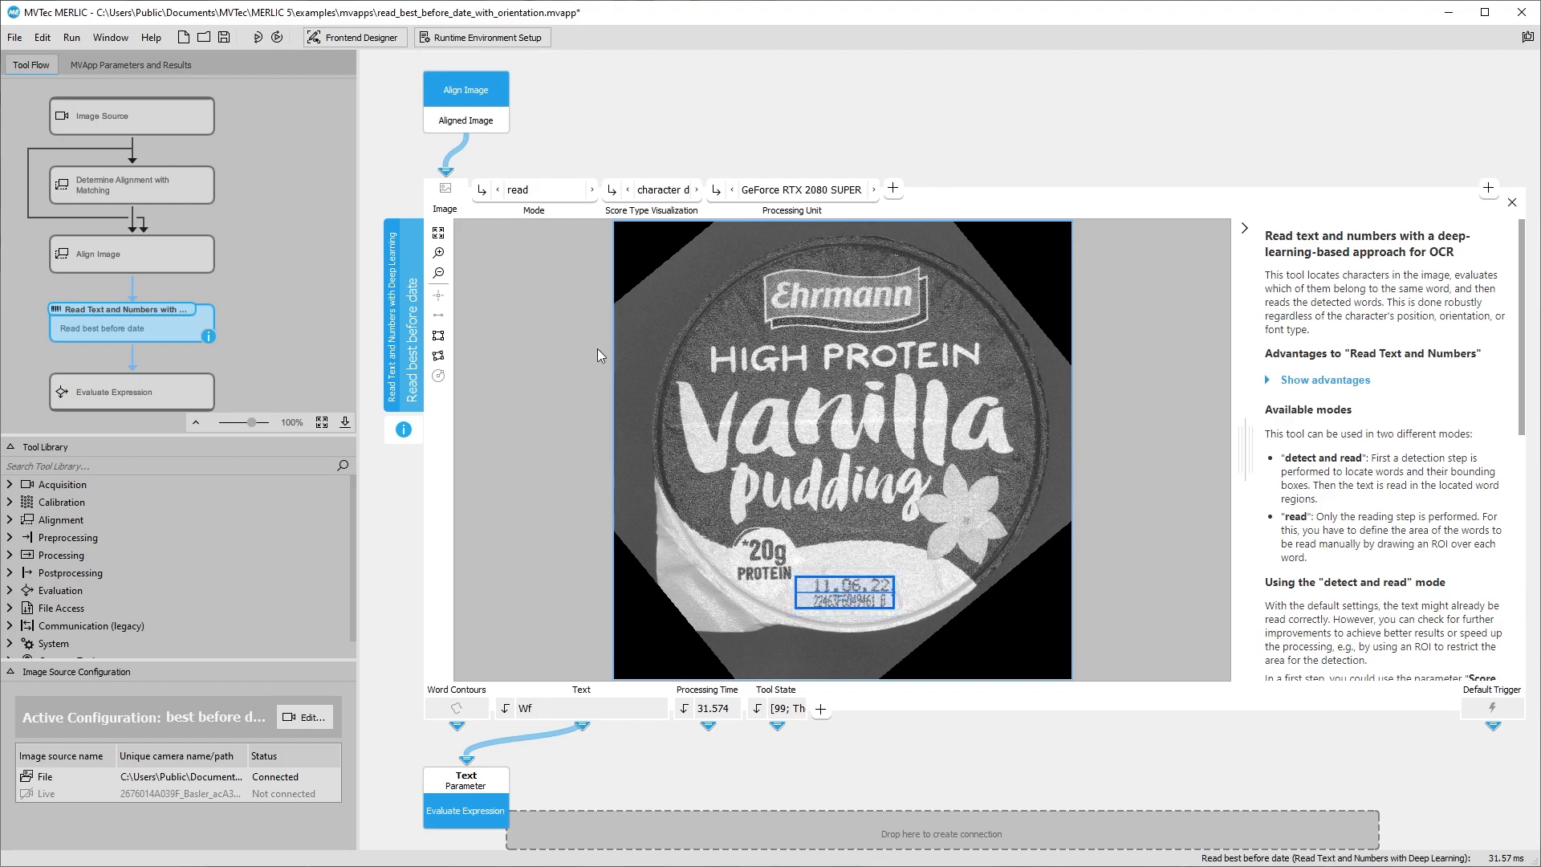
pyautogui.click(536, 195)
pyautogui.click(533, 207)
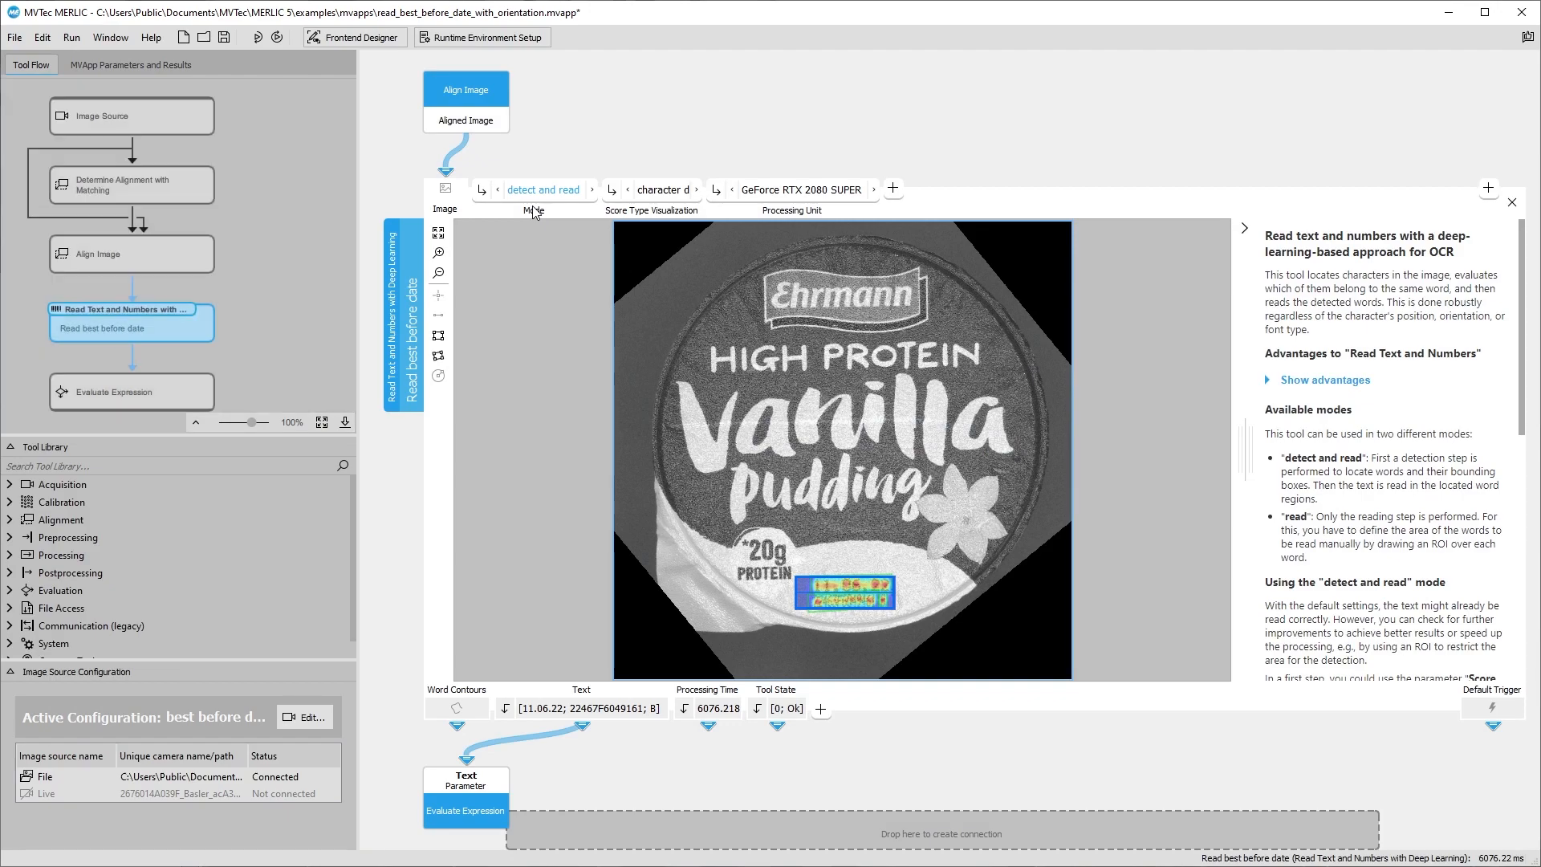
# - Run the application through a series of images to check the date read in the enlarged ROI
pyautogui.click(260, 38)
pyautogui.click(265, 42)
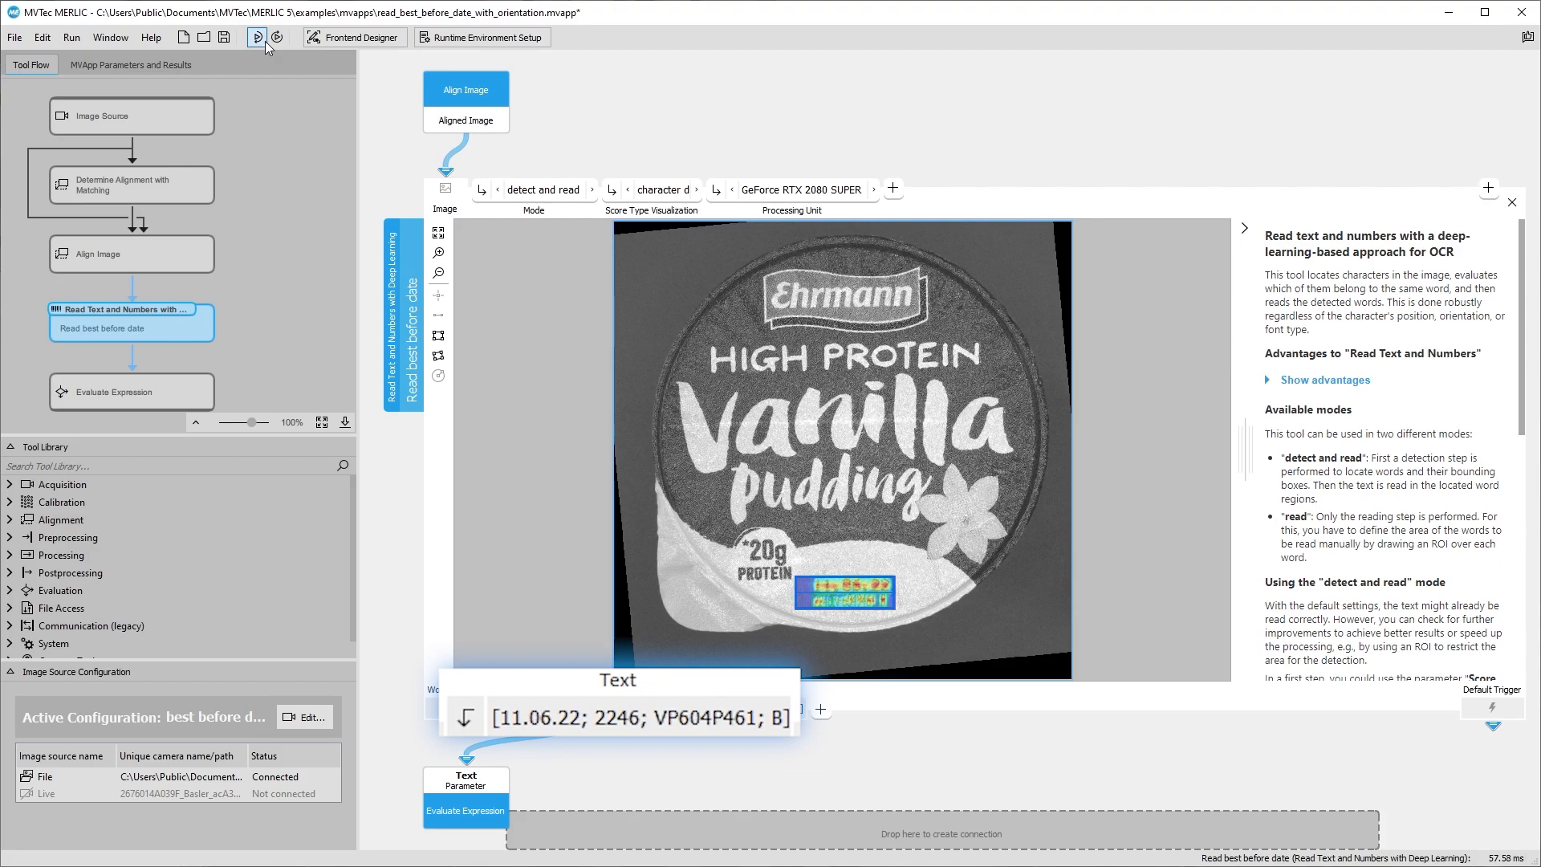
pyautogui.click(265, 42)
pyautogui.click(266, 41)
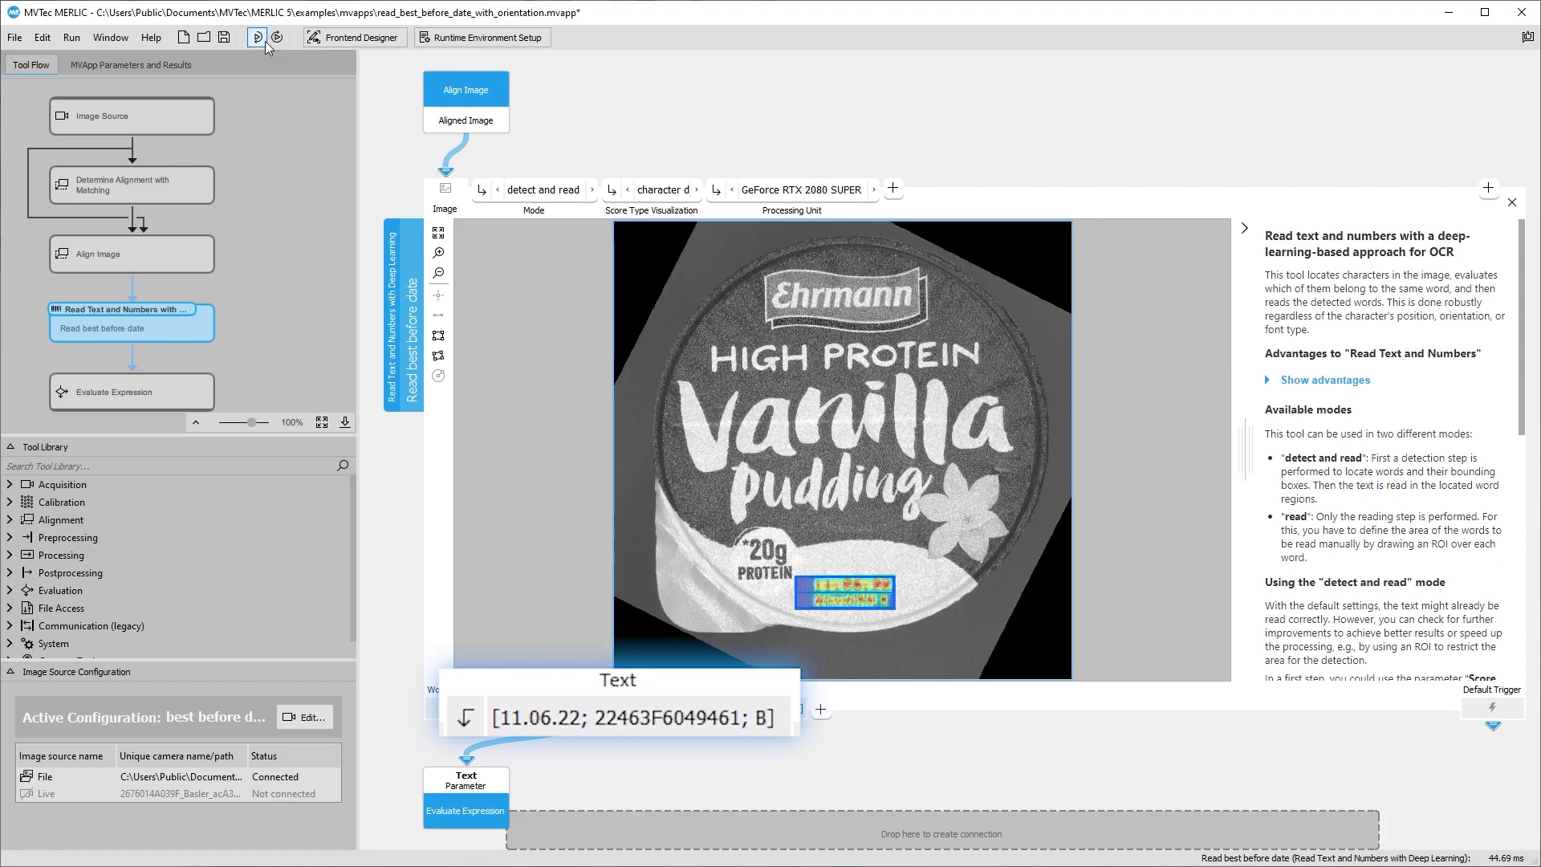
pyautogui.click(265, 41)
pyautogui.click(266, 41)
pyautogui.click(266, 41)
pyautogui.click(266, 42)
pyautogui.click(266, 42)
pyautogui.click(265, 41)
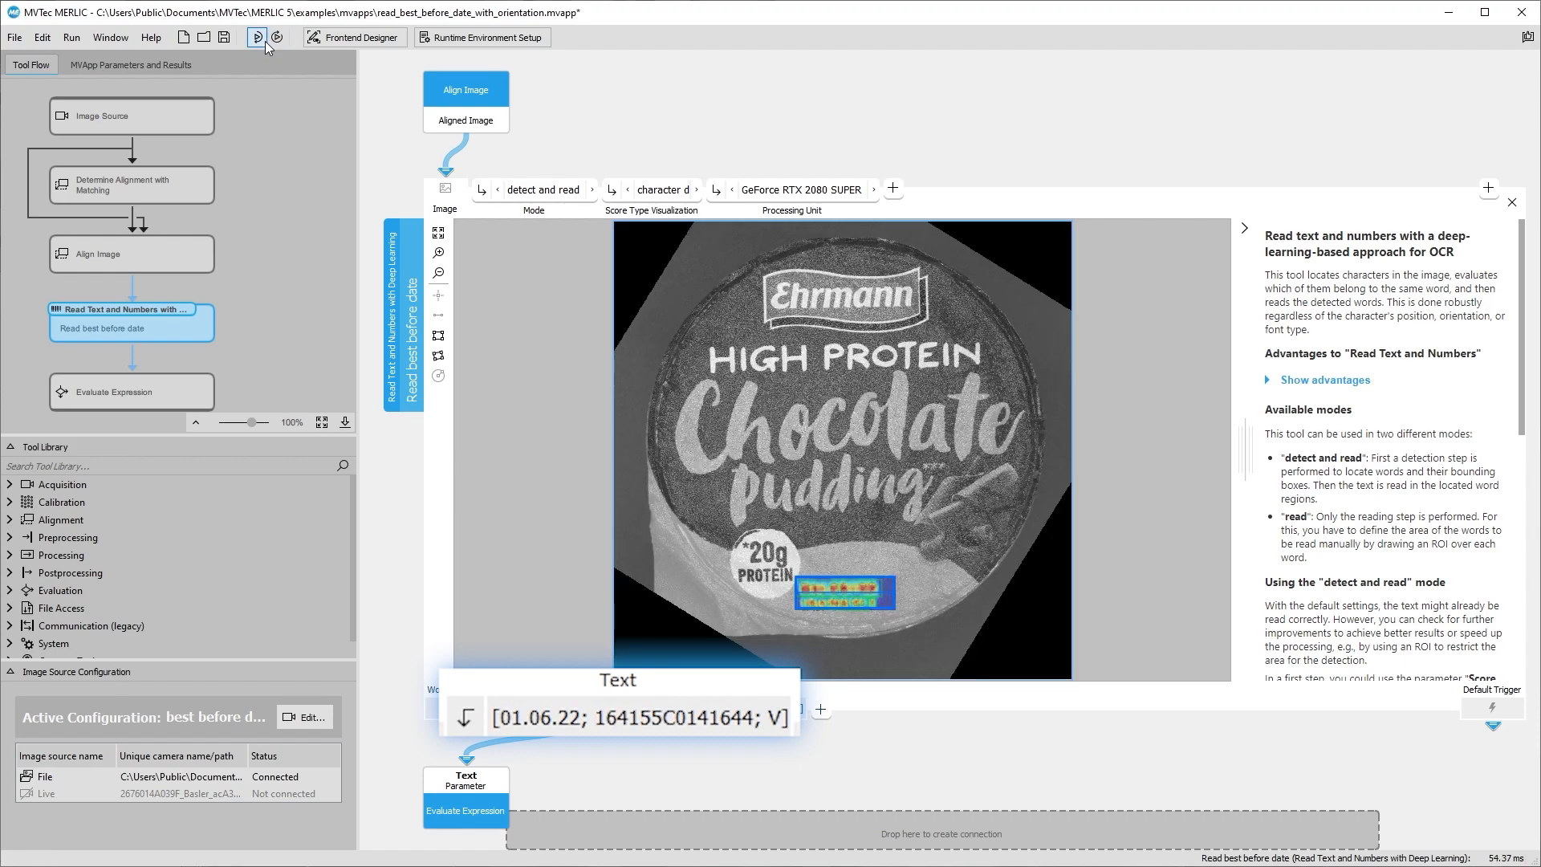
pyautogui.click(266, 42)
pyautogui.click(266, 41)
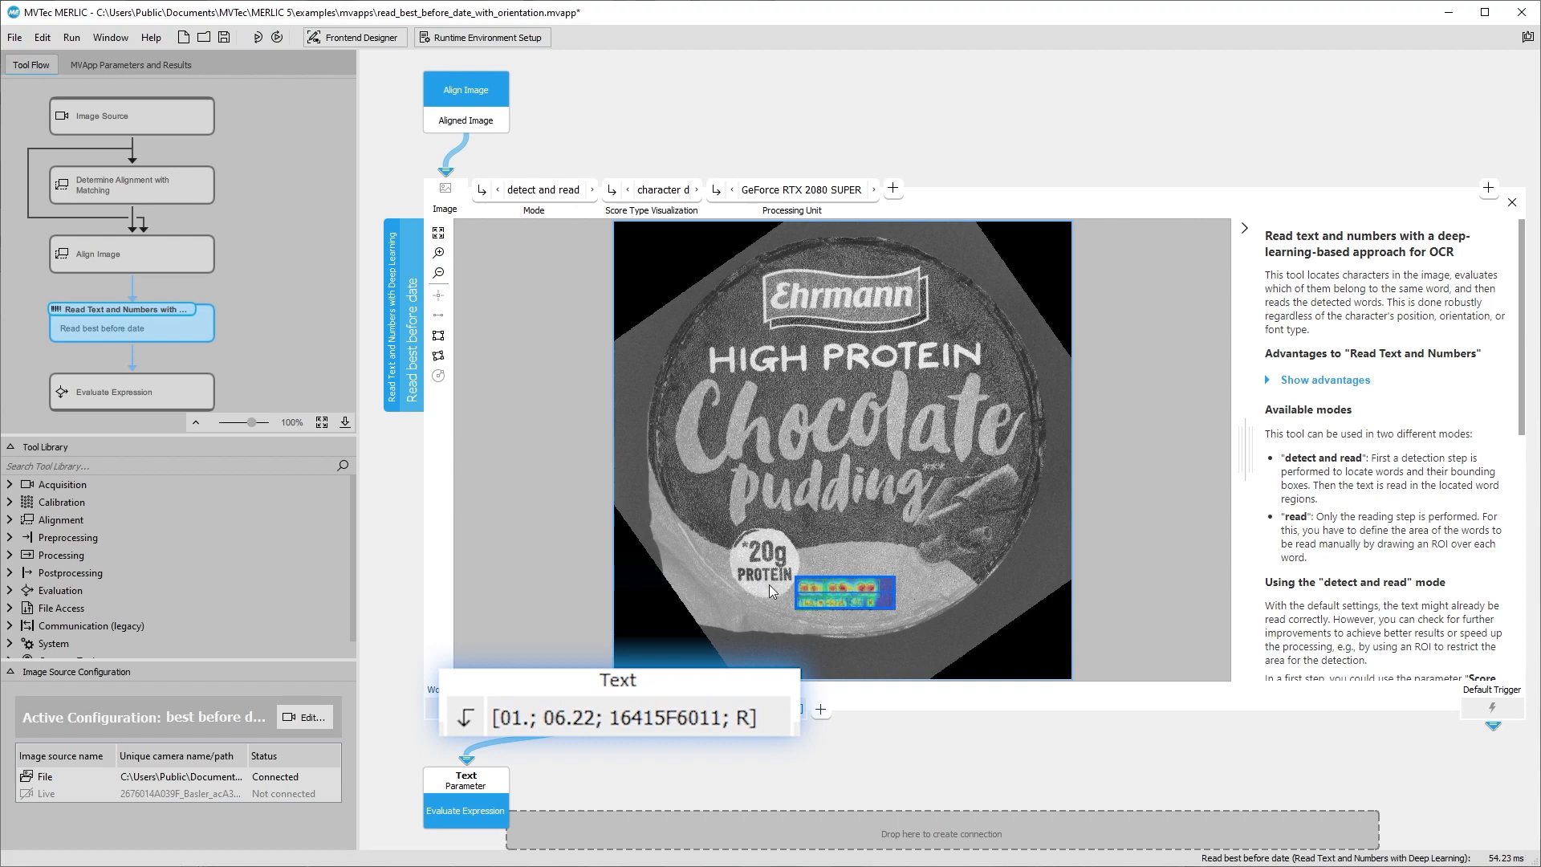
# - Extend the ROI slightly beyond the first digit of the date and run the application through many images to check the reading
pyautogui.moveTo(790, 593); pyautogui.dragTo(788, 593)
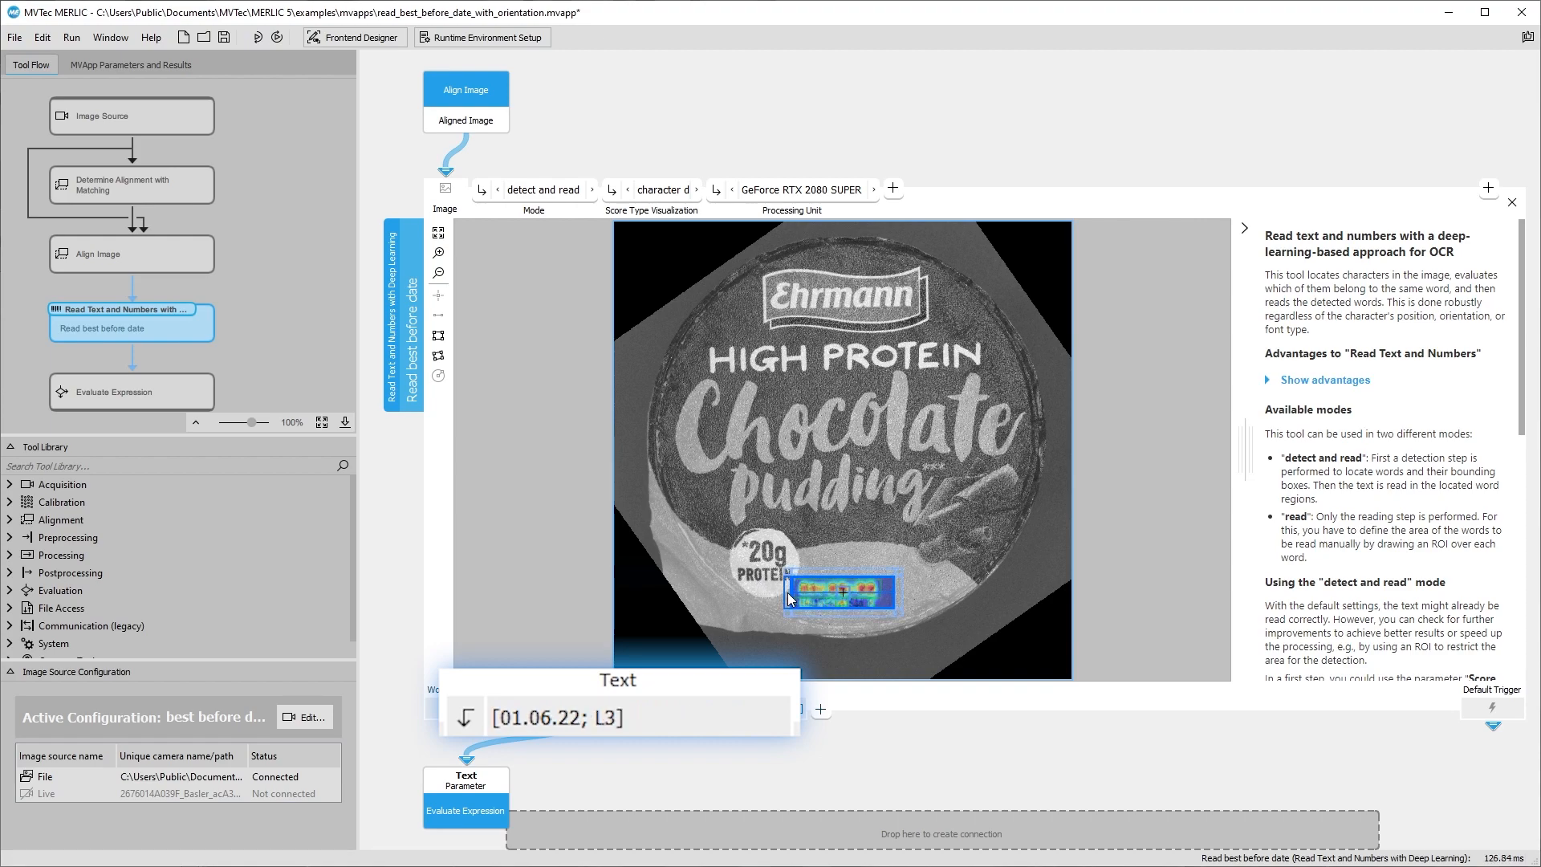
pyautogui.click(258, 38)
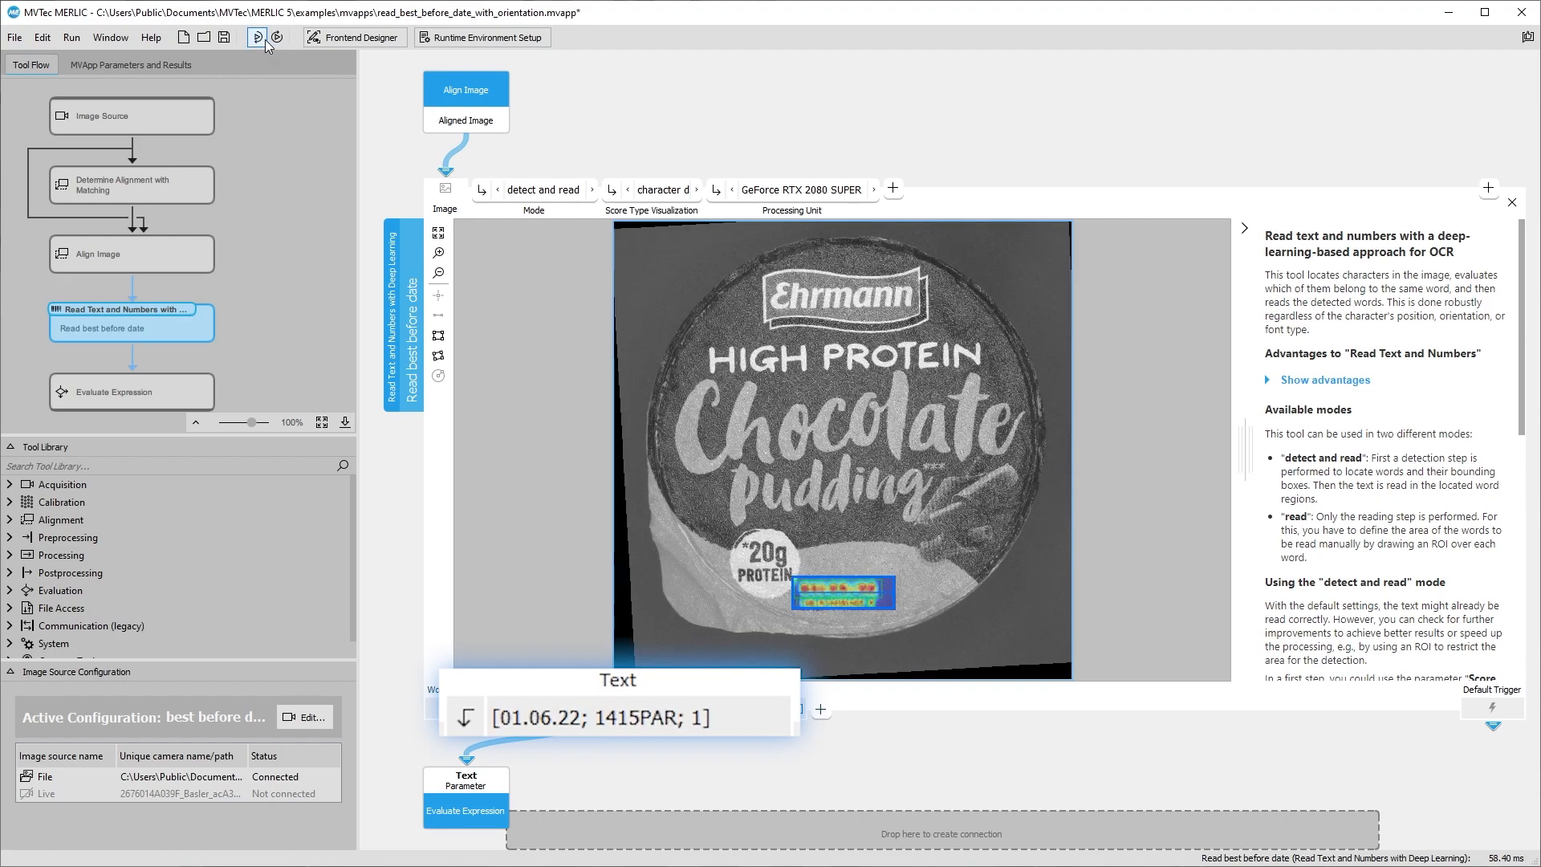
pyautogui.click(257, 38)
pyautogui.click(257, 38)
pyautogui.click(258, 38)
pyautogui.click(257, 38)
pyautogui.click(258, 37)
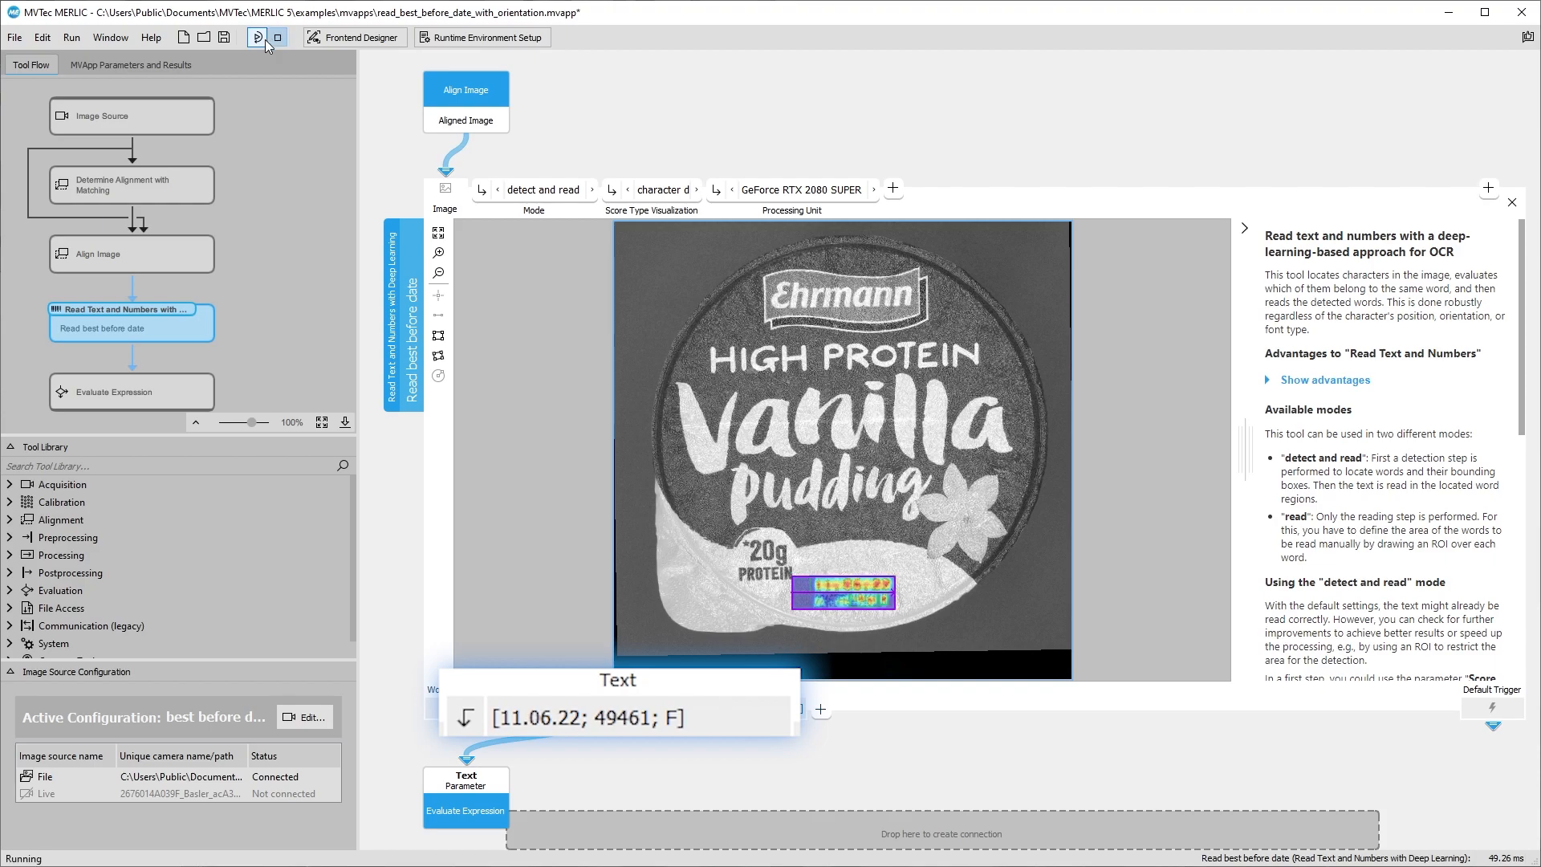
pyautogui.click(258, 38)
pyautogui.click(258, 38)
pyautogui.click(258, 38)
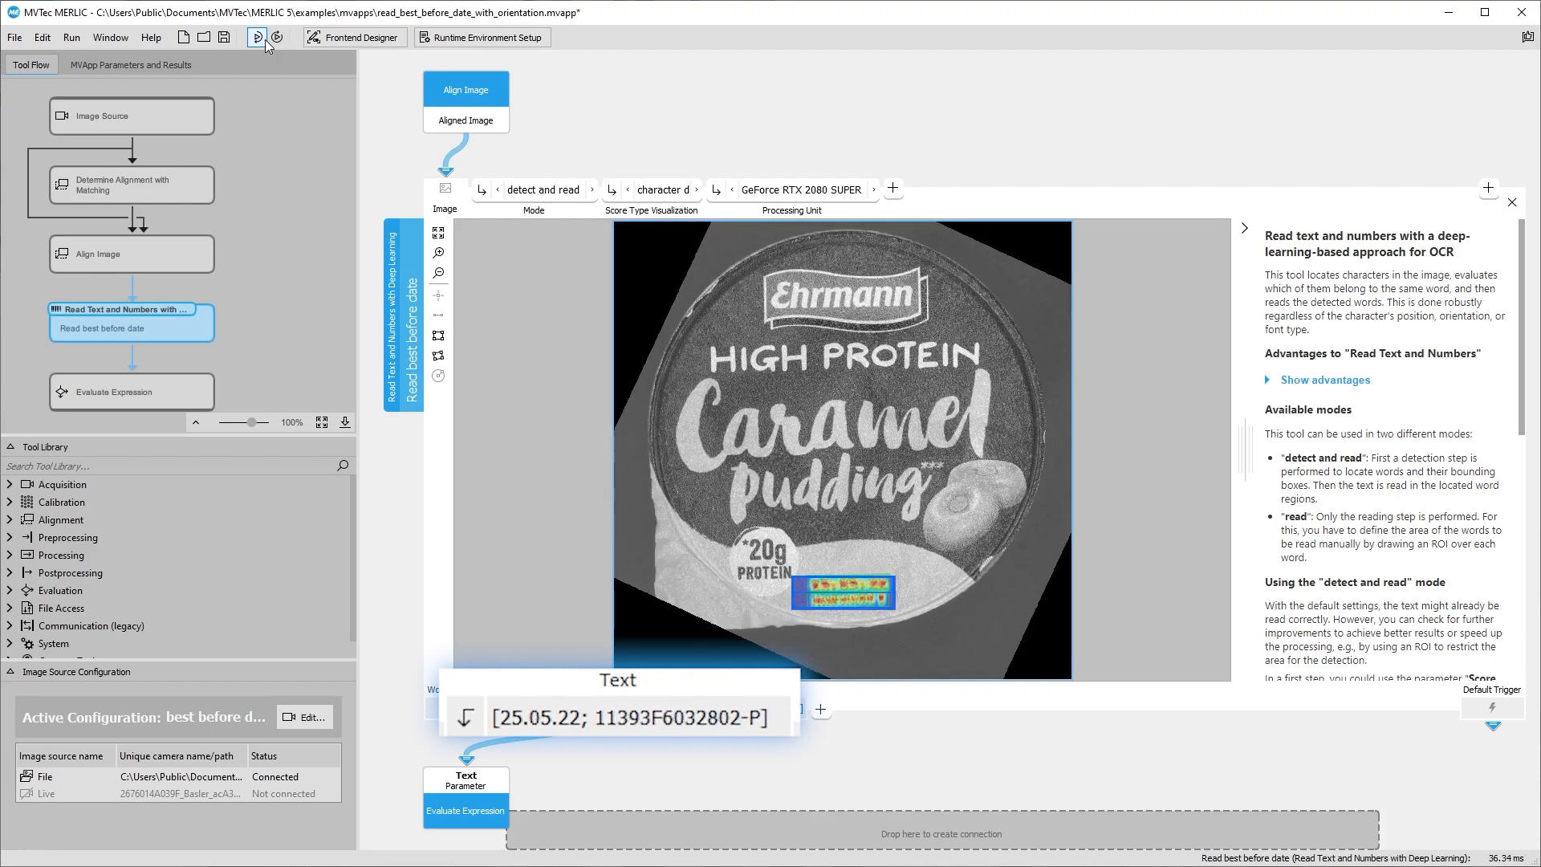
pyautogui.click(258, 38)
pyautogui.click(258, 38)
pyautogui.click(258, 38)
pyautogui.click(258, 38)
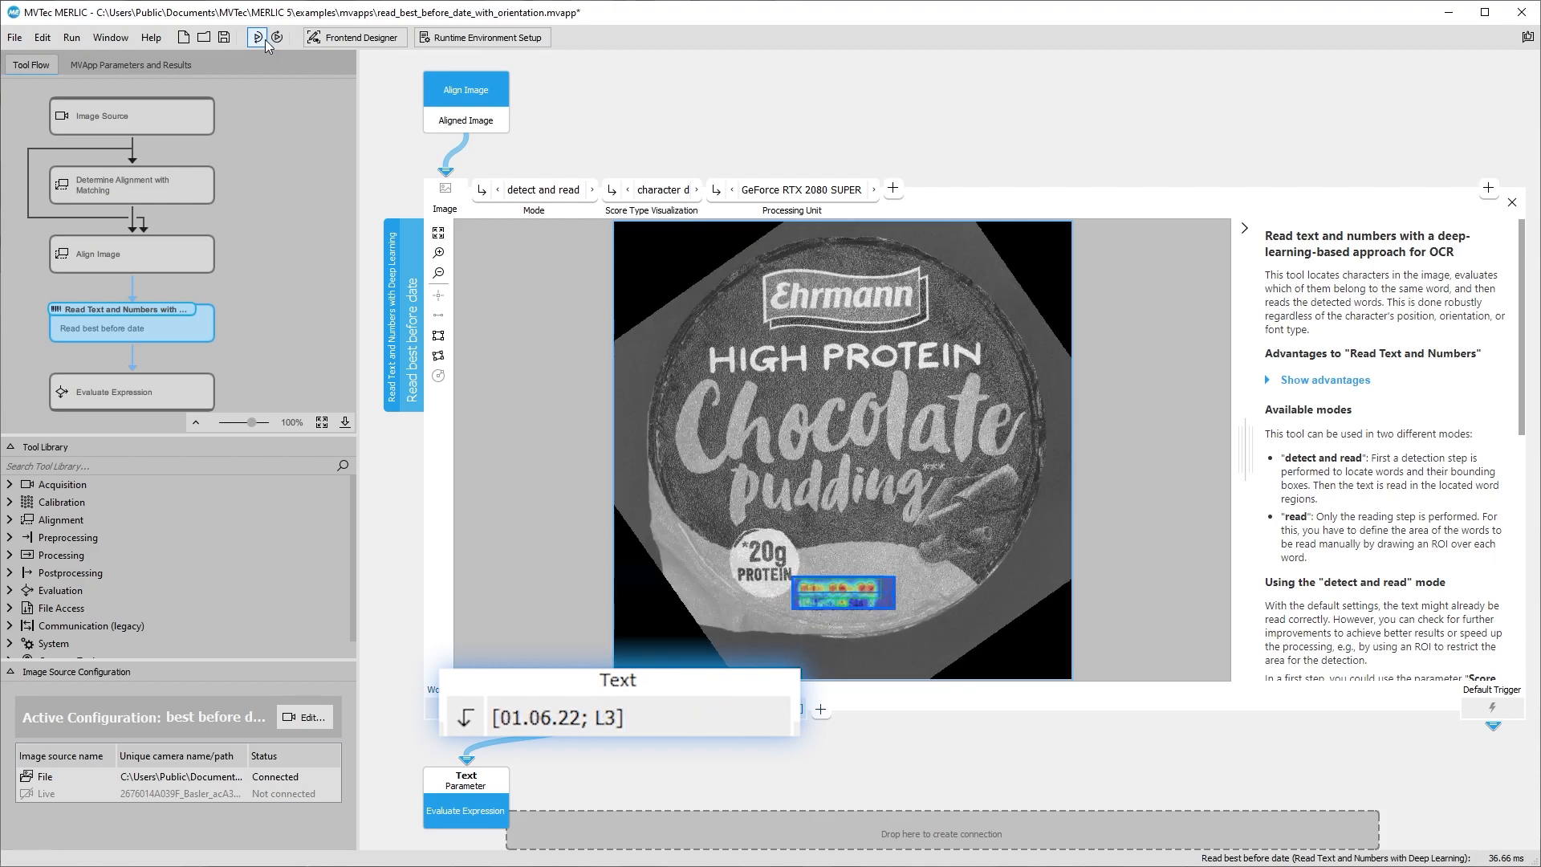
pyautogui.click(257, 38)
pyautogui.click(257, 38)
pyautogui.click(258, 37)
pyautogui.click(266, 41)
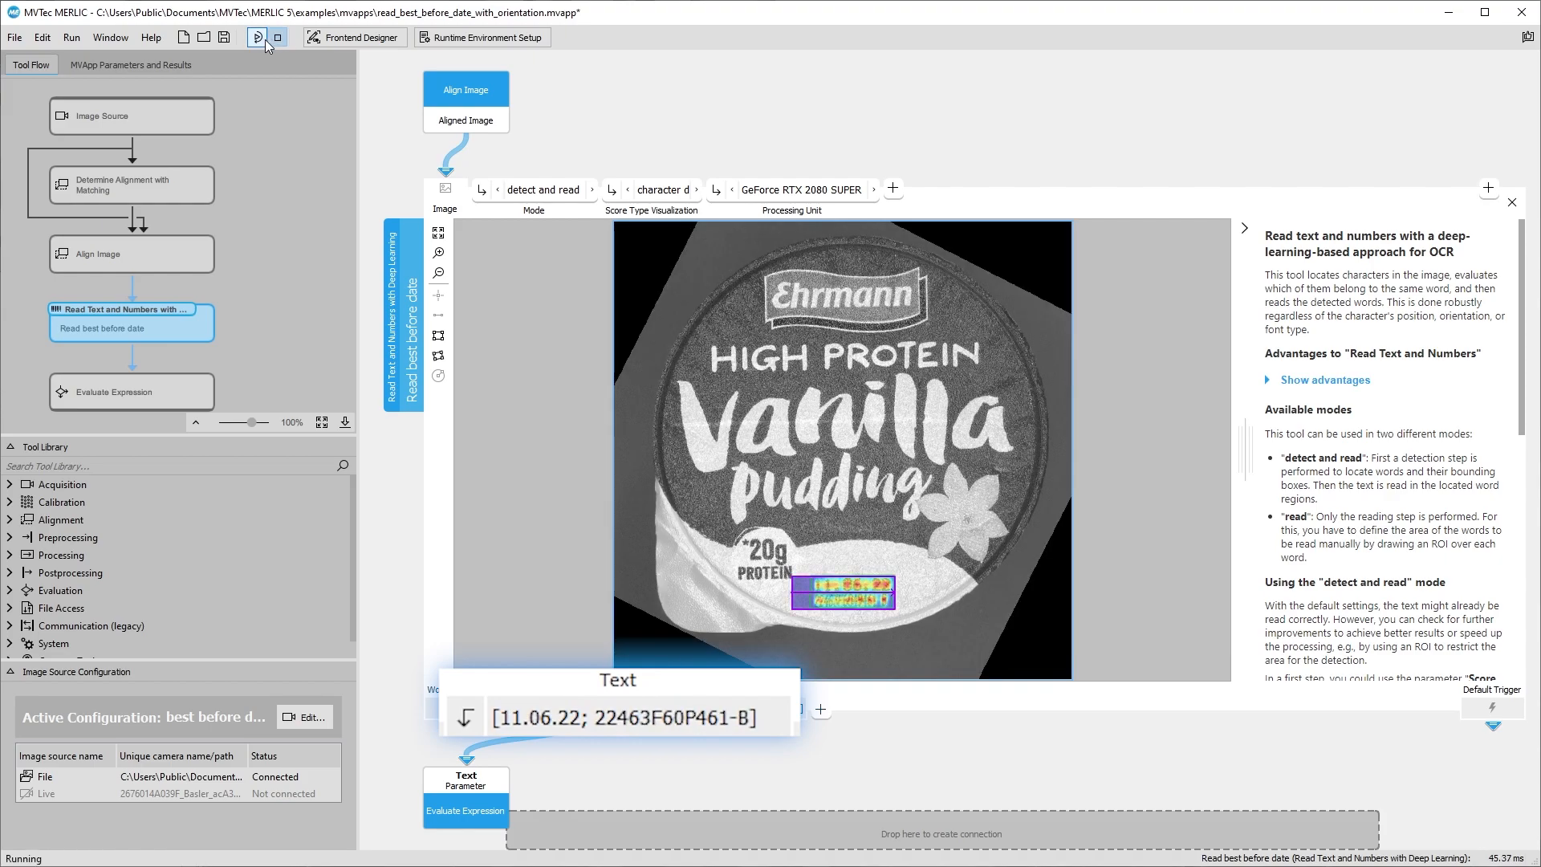
pyautogui.click(266, 41)
pyautogui.click(266, 41)
pyautogui.click(266, 41)
pyautogui.click(265, 41)
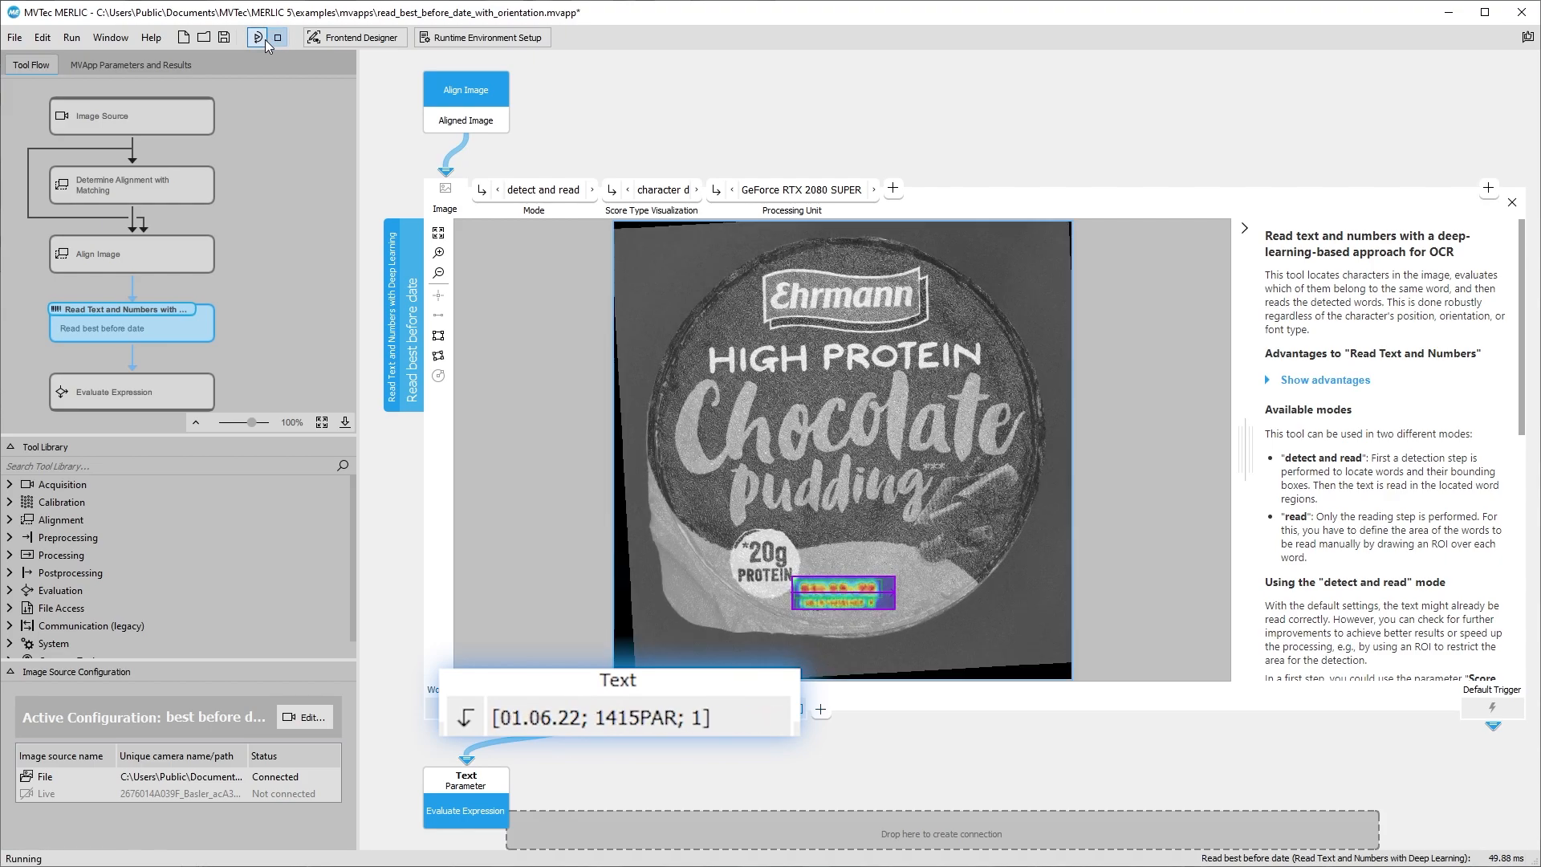
pyautogui.click(266, 41)
pyautogui.click(265, 41)
pyautogui.click(265, 41)
pyautogui.click(265, 41)
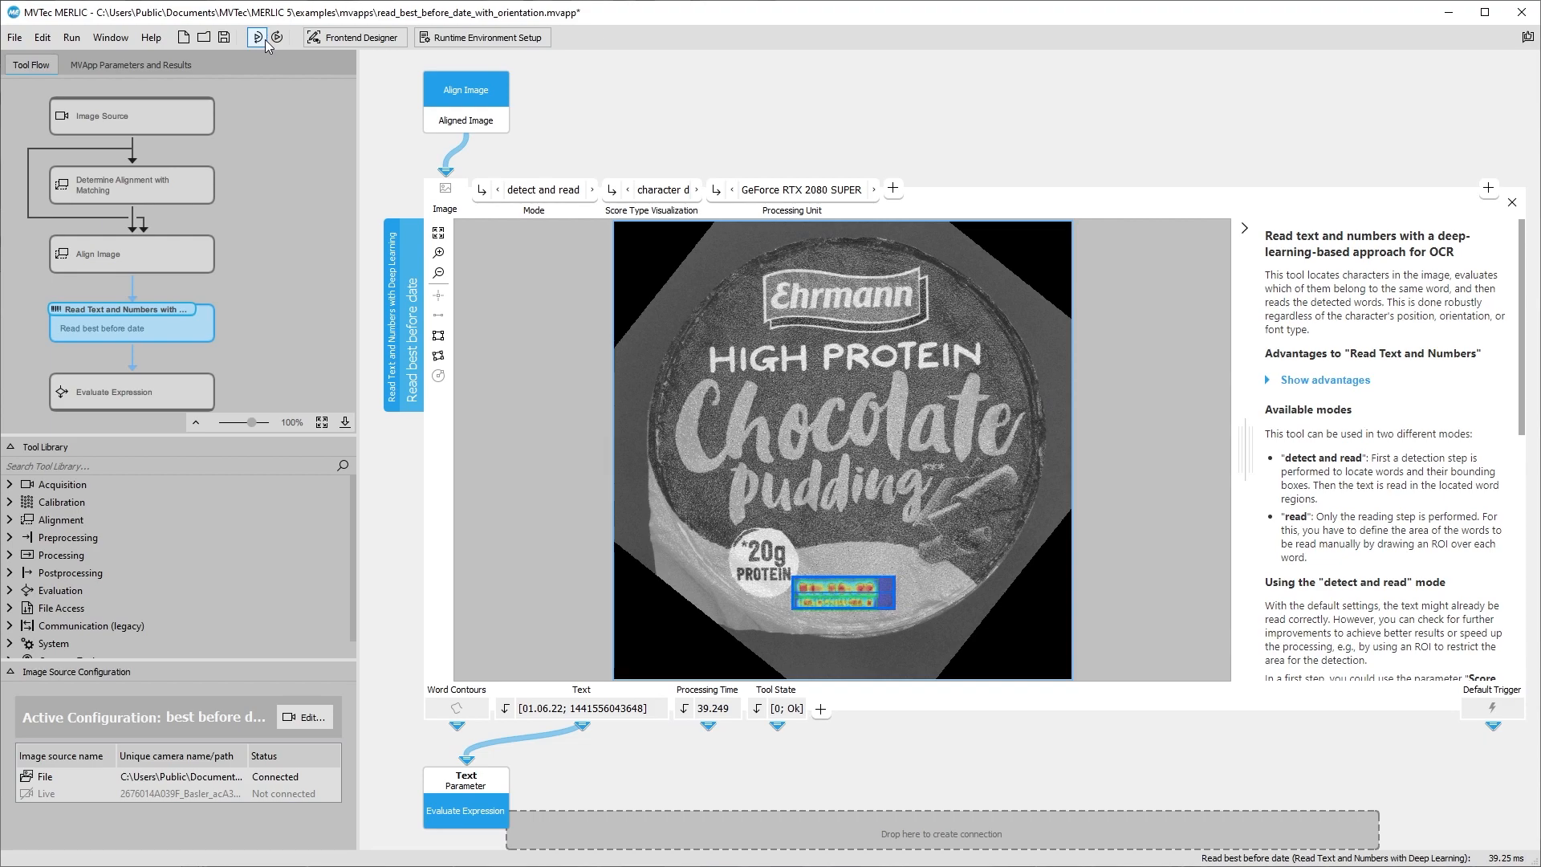
# - Add a second expression to the Evaluate Expression tool and enter best_before_date for its Result
pyautogui.click(187, 380)
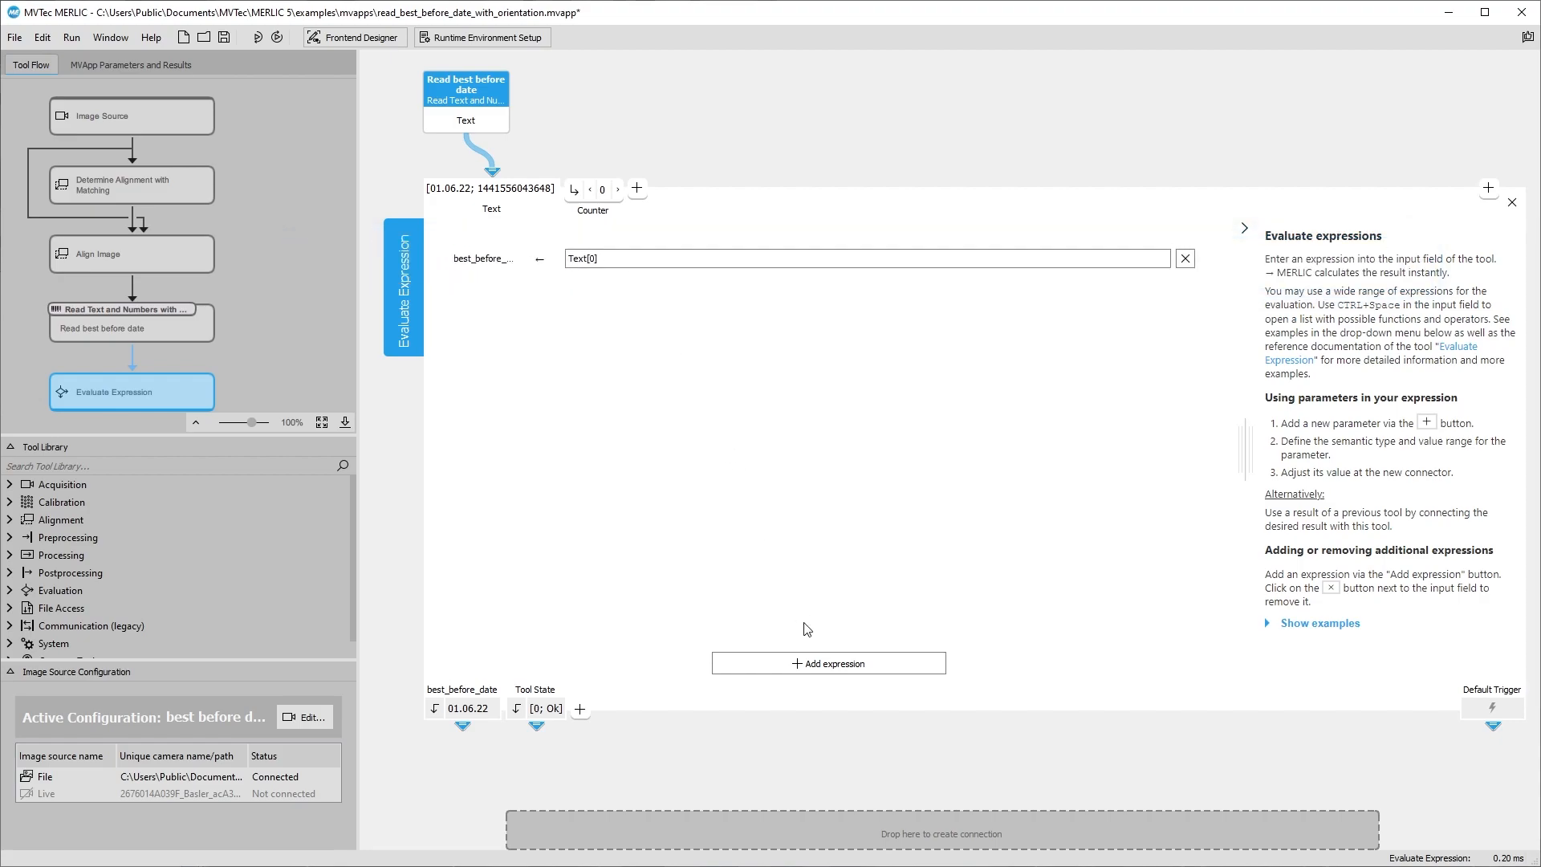
pyautogui.click(822, 664)
pyautogui.click(671, 302)
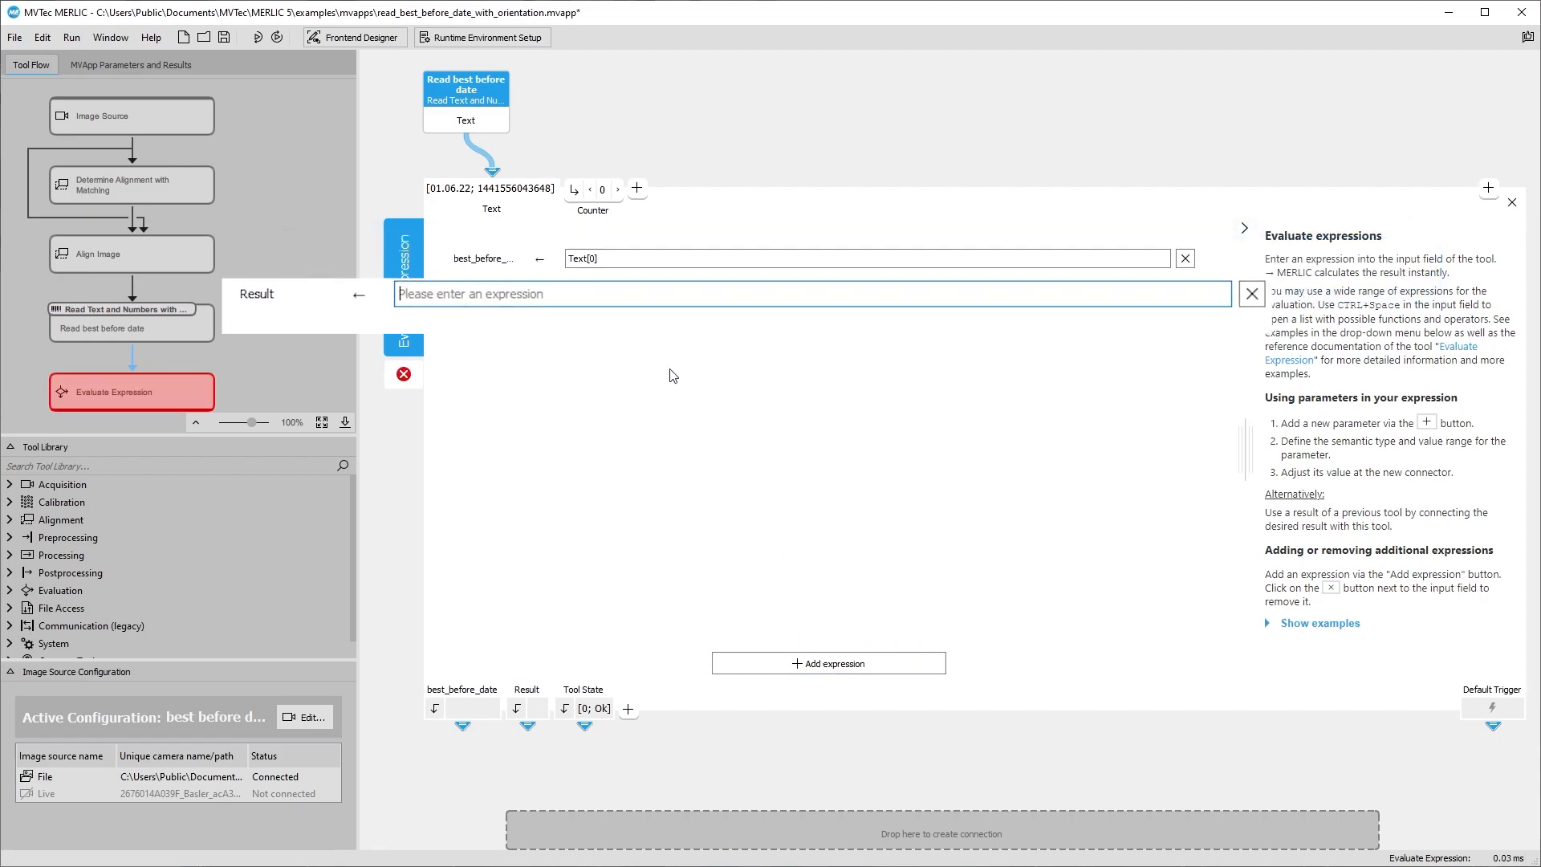
pyautogui.write('best')
pyautogui.press('Return')
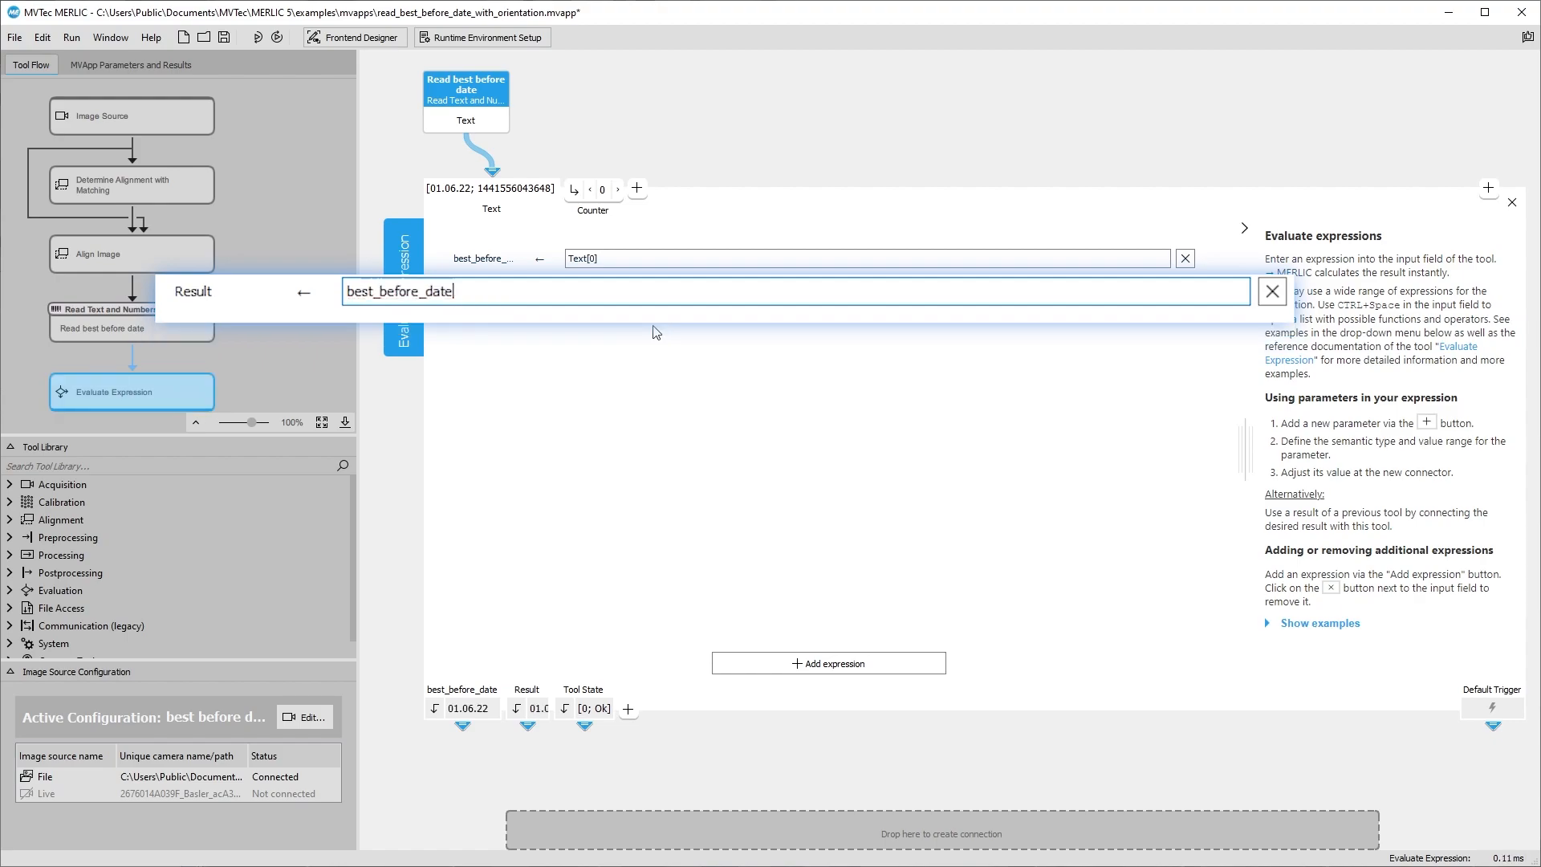
# - Complete the second expression as best_before_date{3:4} and rename its result parameter to Month
pyautogui.write('{}')
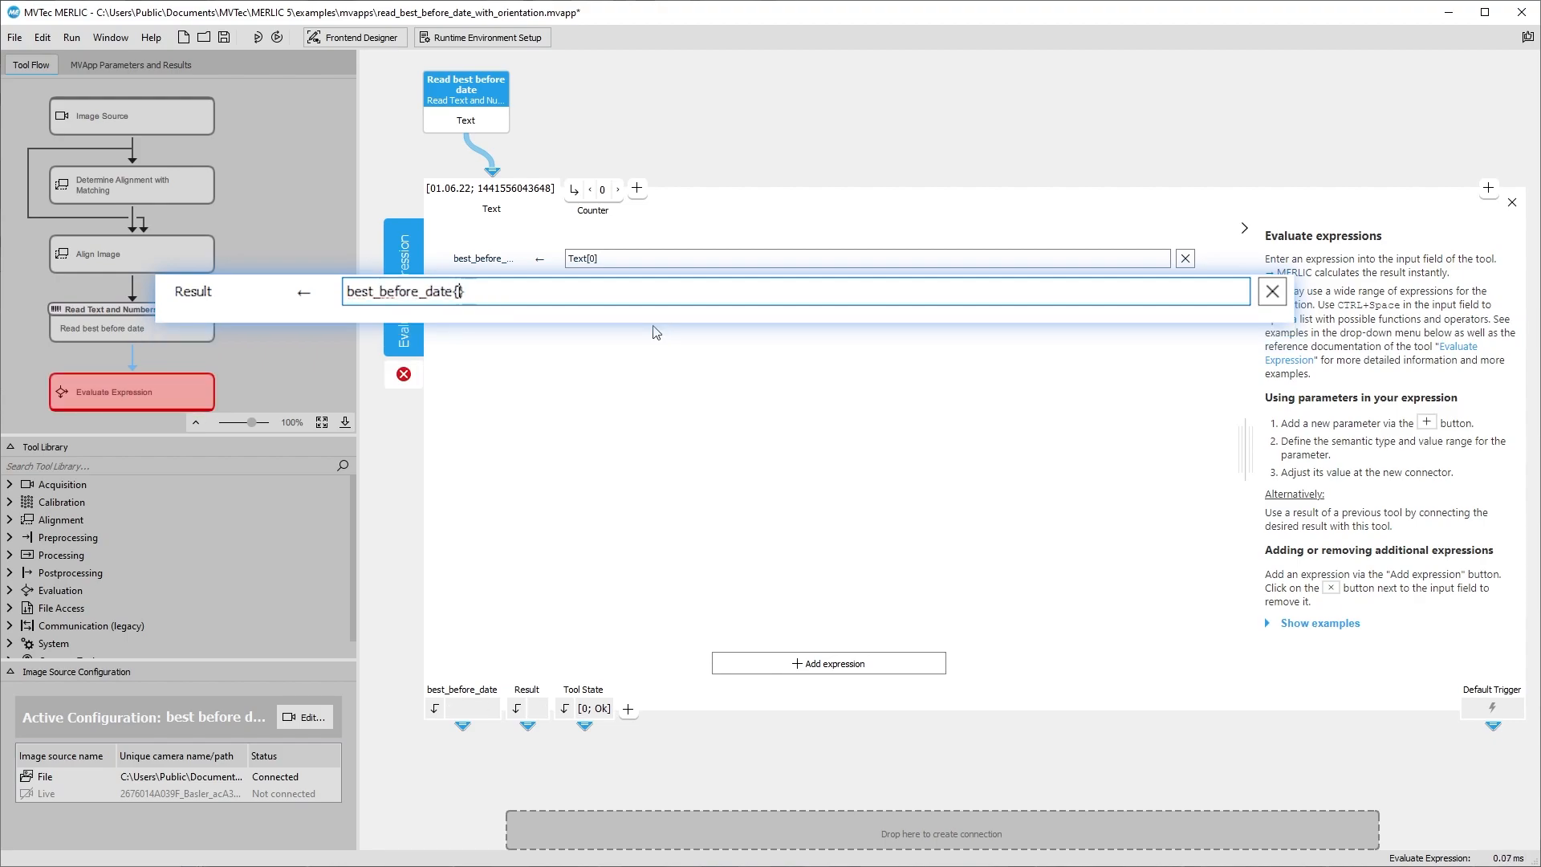
pyautogui.write('3:4')
pyautogui.press('Return')
pyautogui.doubleClick(536, 694)
pyautogui.doubleClick(496, 708)
pyautogui.write('Month')
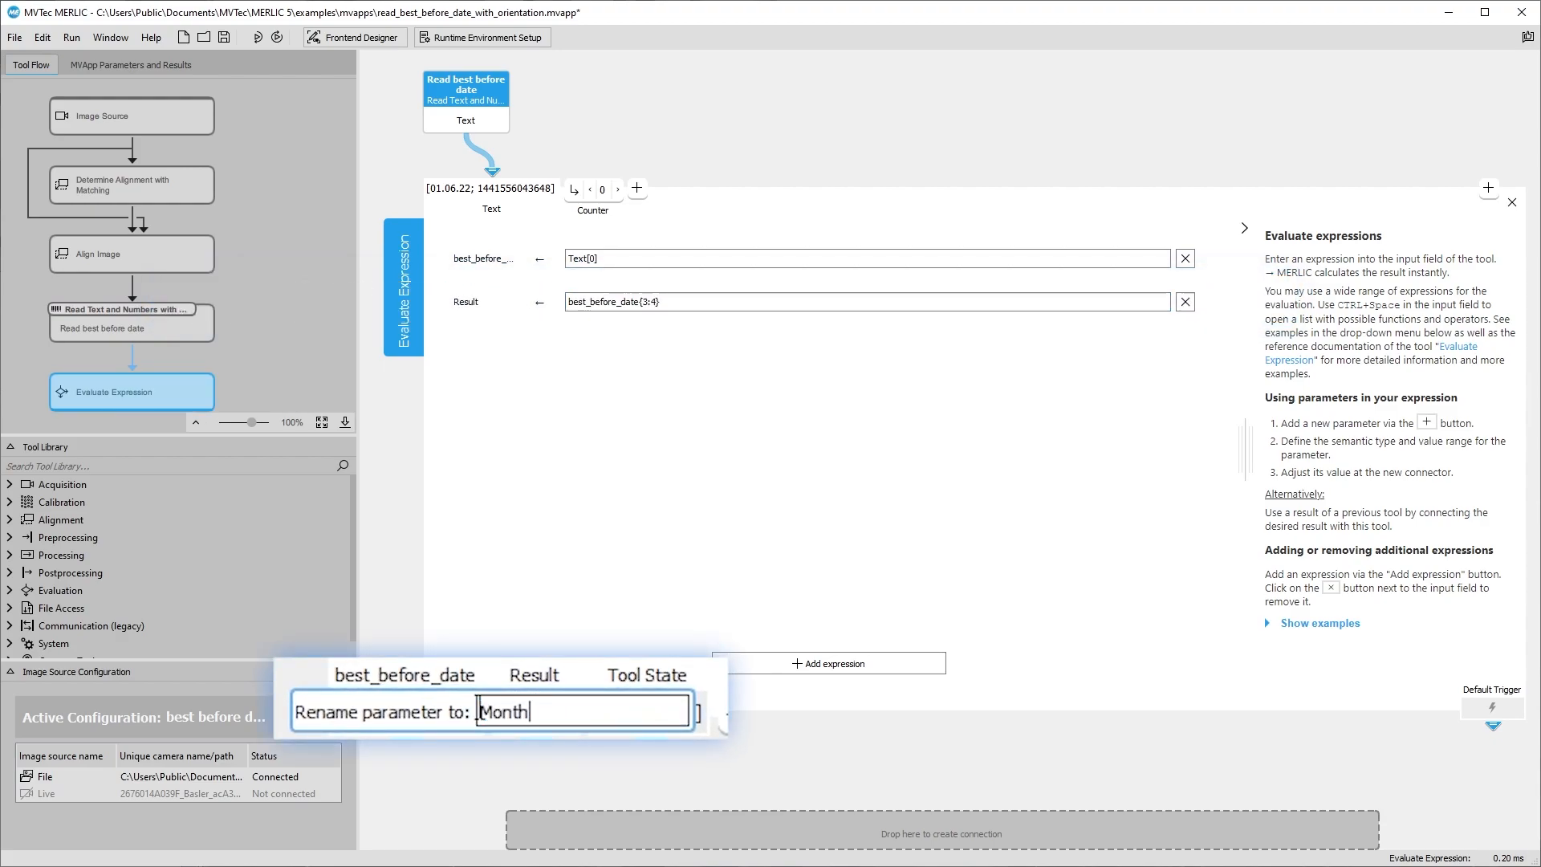
pyautogui.press('Return')
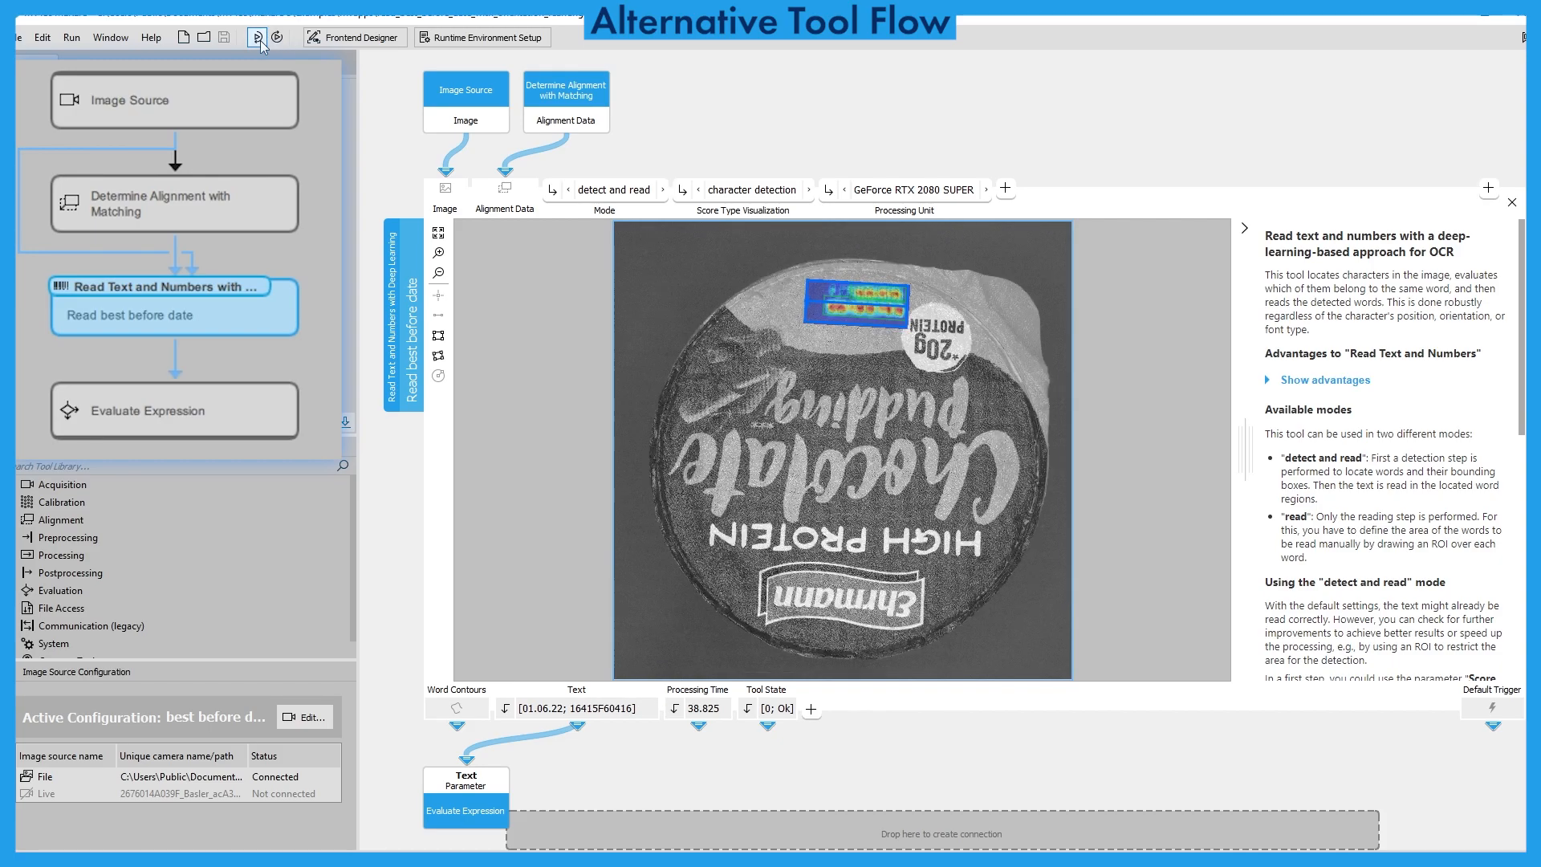
# - Run the alternative tool flow without image alignment through many images to check the date reading in the rotated ROI
pyautogui.click(260, 41)
pyautogui.click(260, 40)
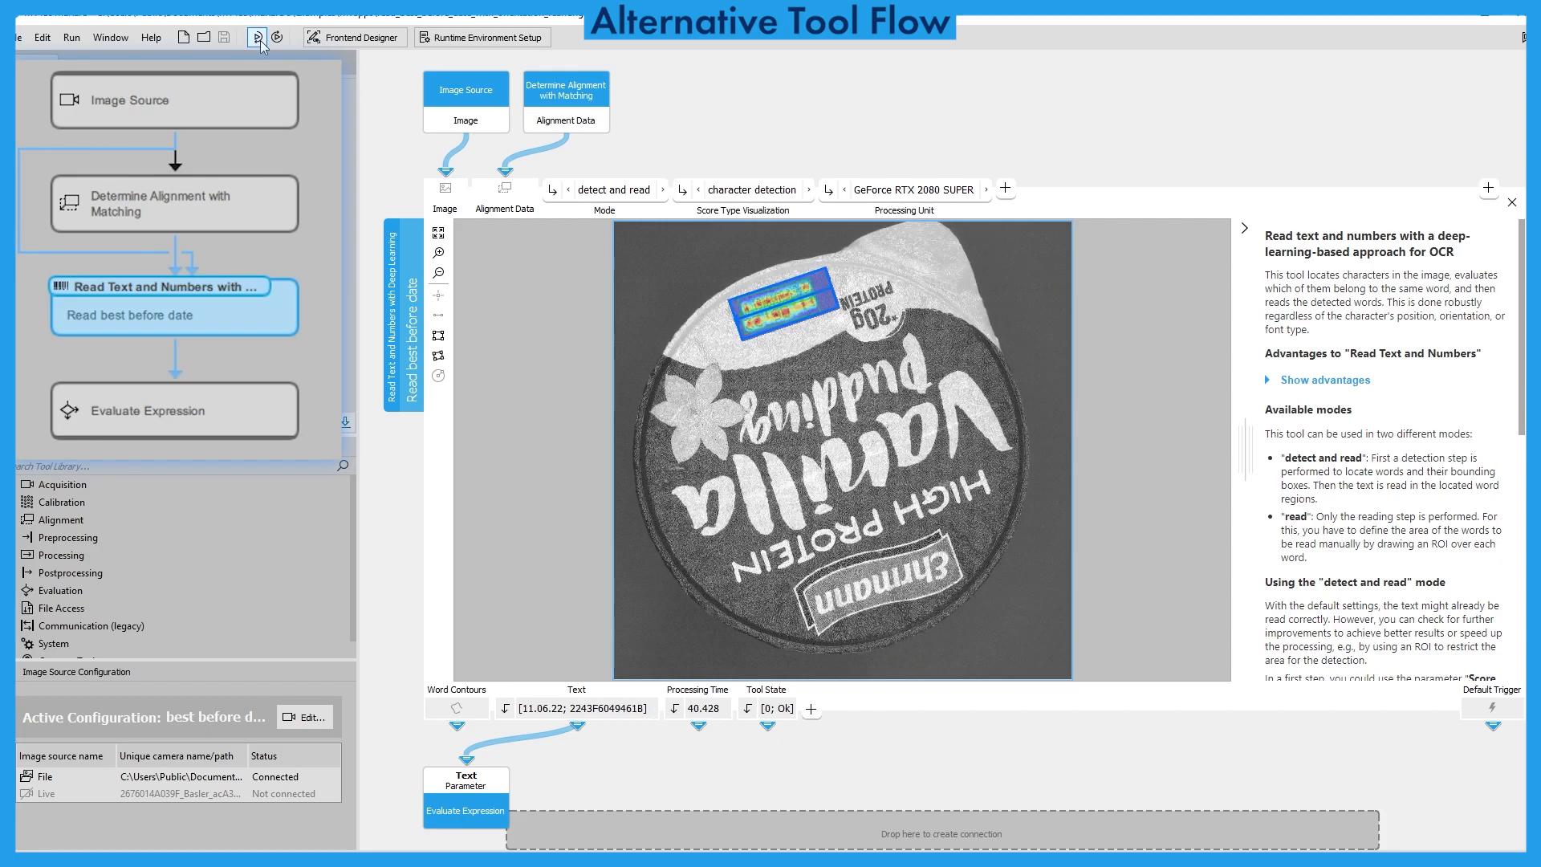
pyautogui.click(260, 40)
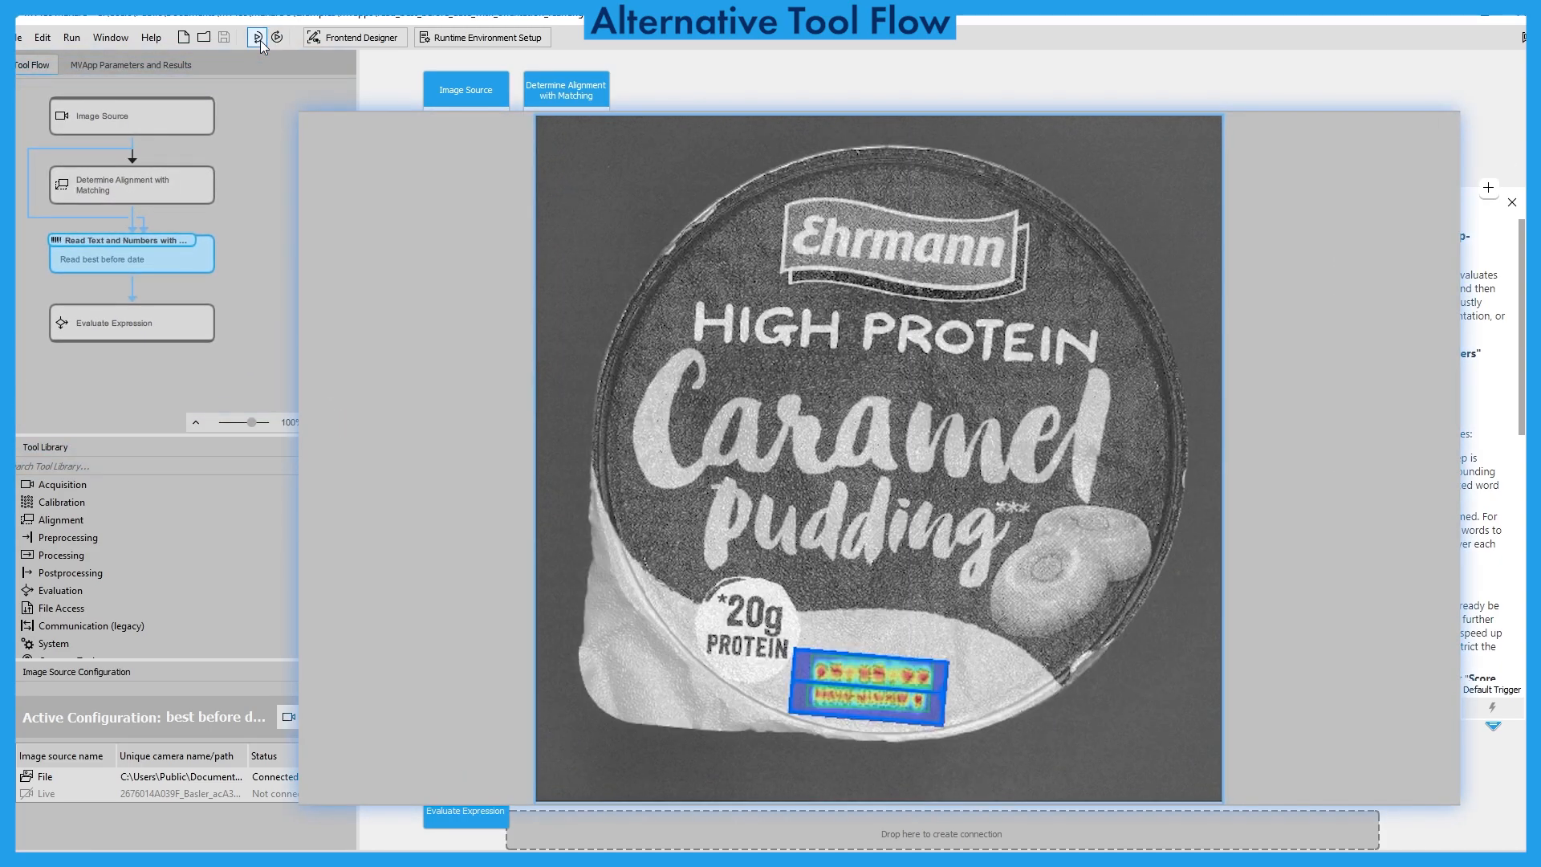
pyautogui.click(260, 40)
pyautogui.click(261, 41)
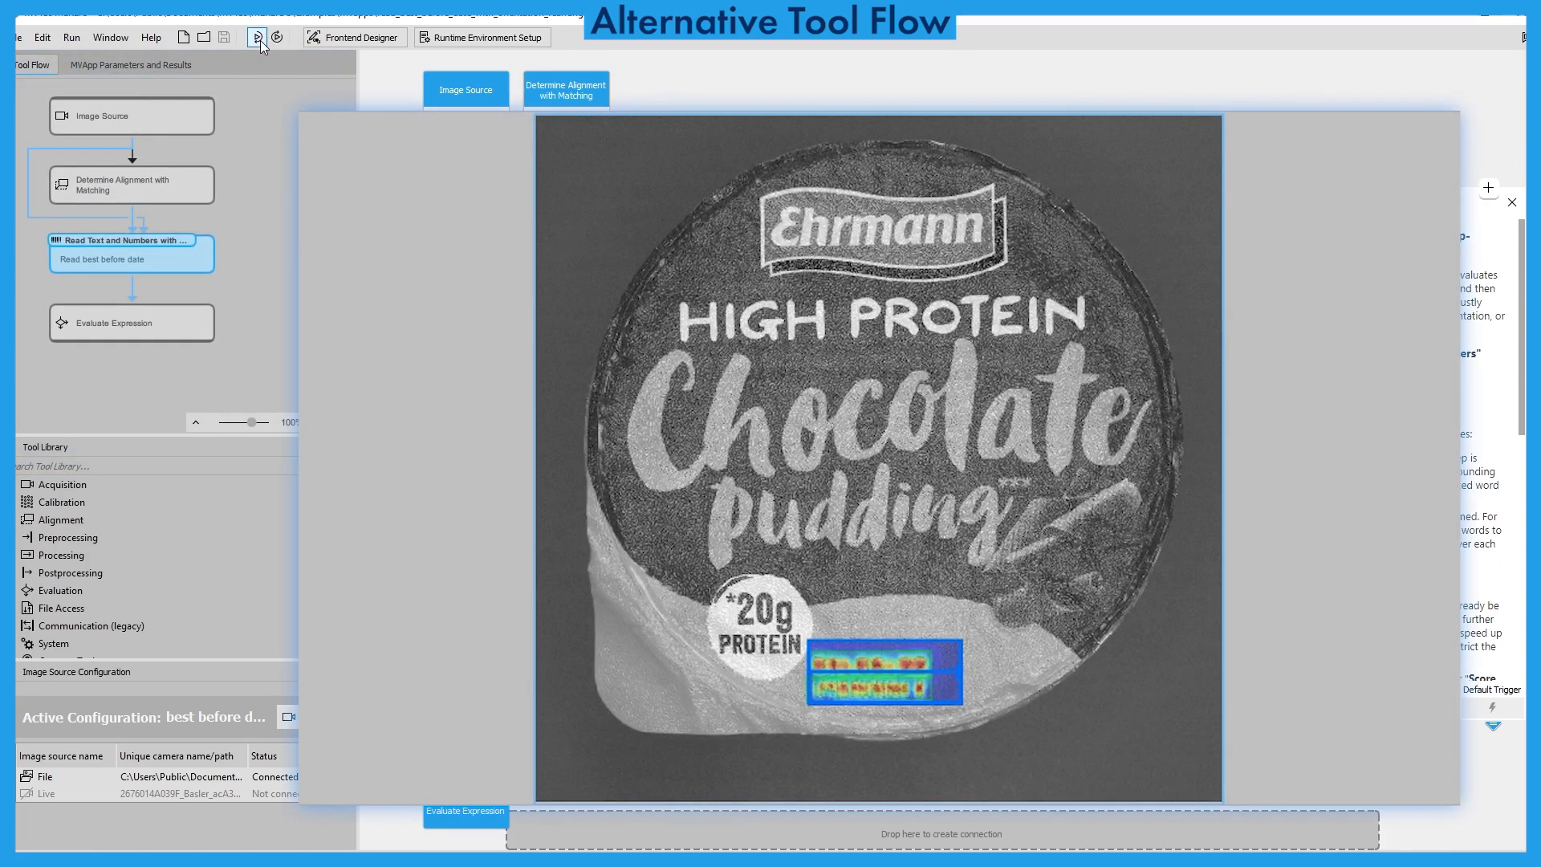
pyautogui.click(261, 40)
pyautogui.click(260, 41)
pyautogui.click(260, 40)
pyautogui.click(260, 40)
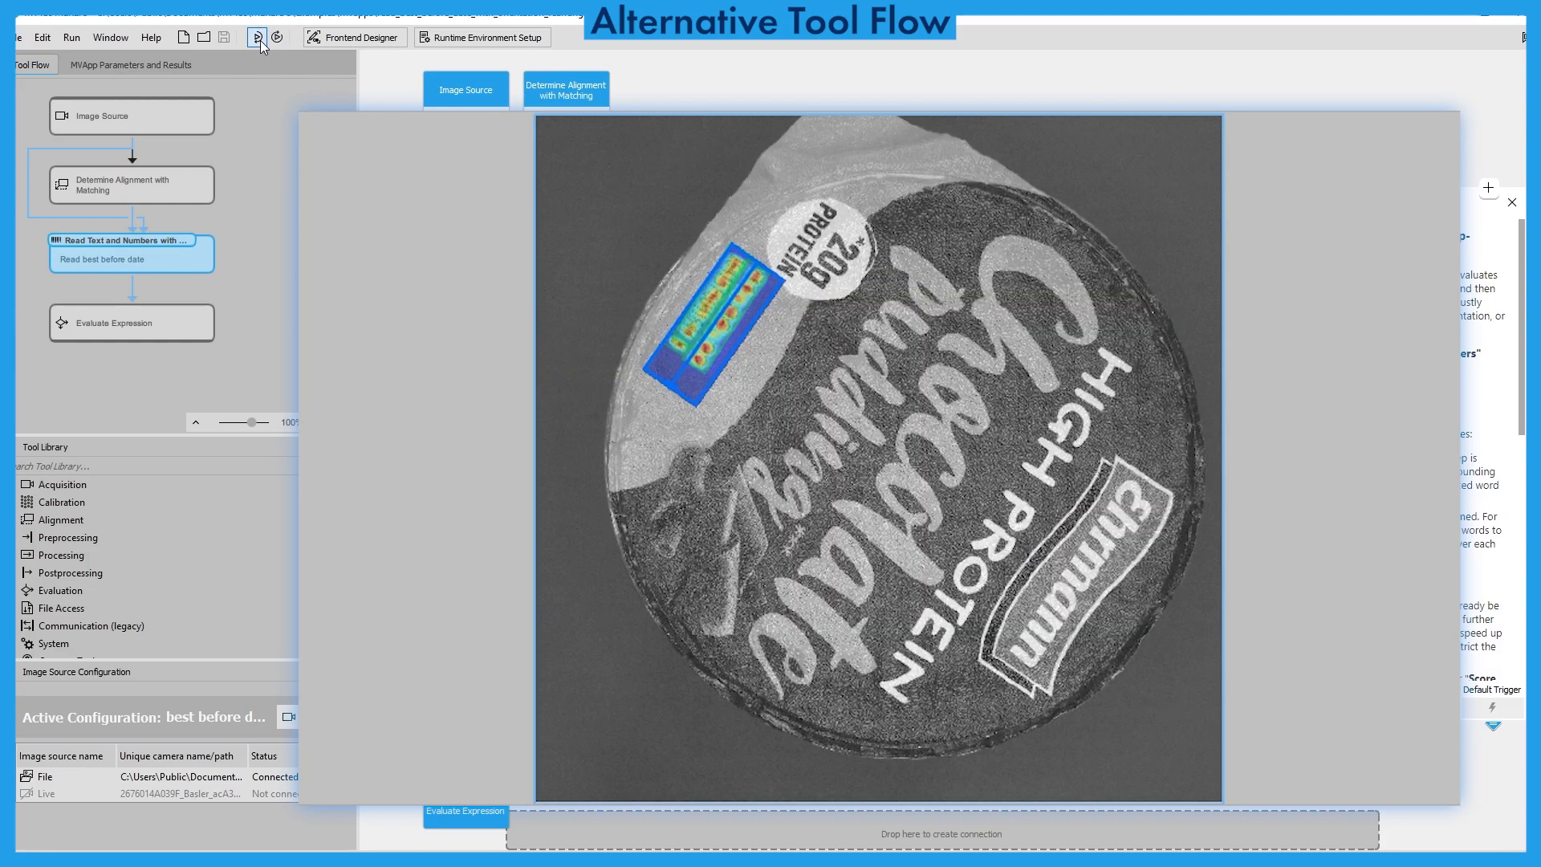
pyautogui.click(260, 41)
pyautogui.click(260, 40)
pyautogui.click(260, 40)
pyautogui.click(260, 41)
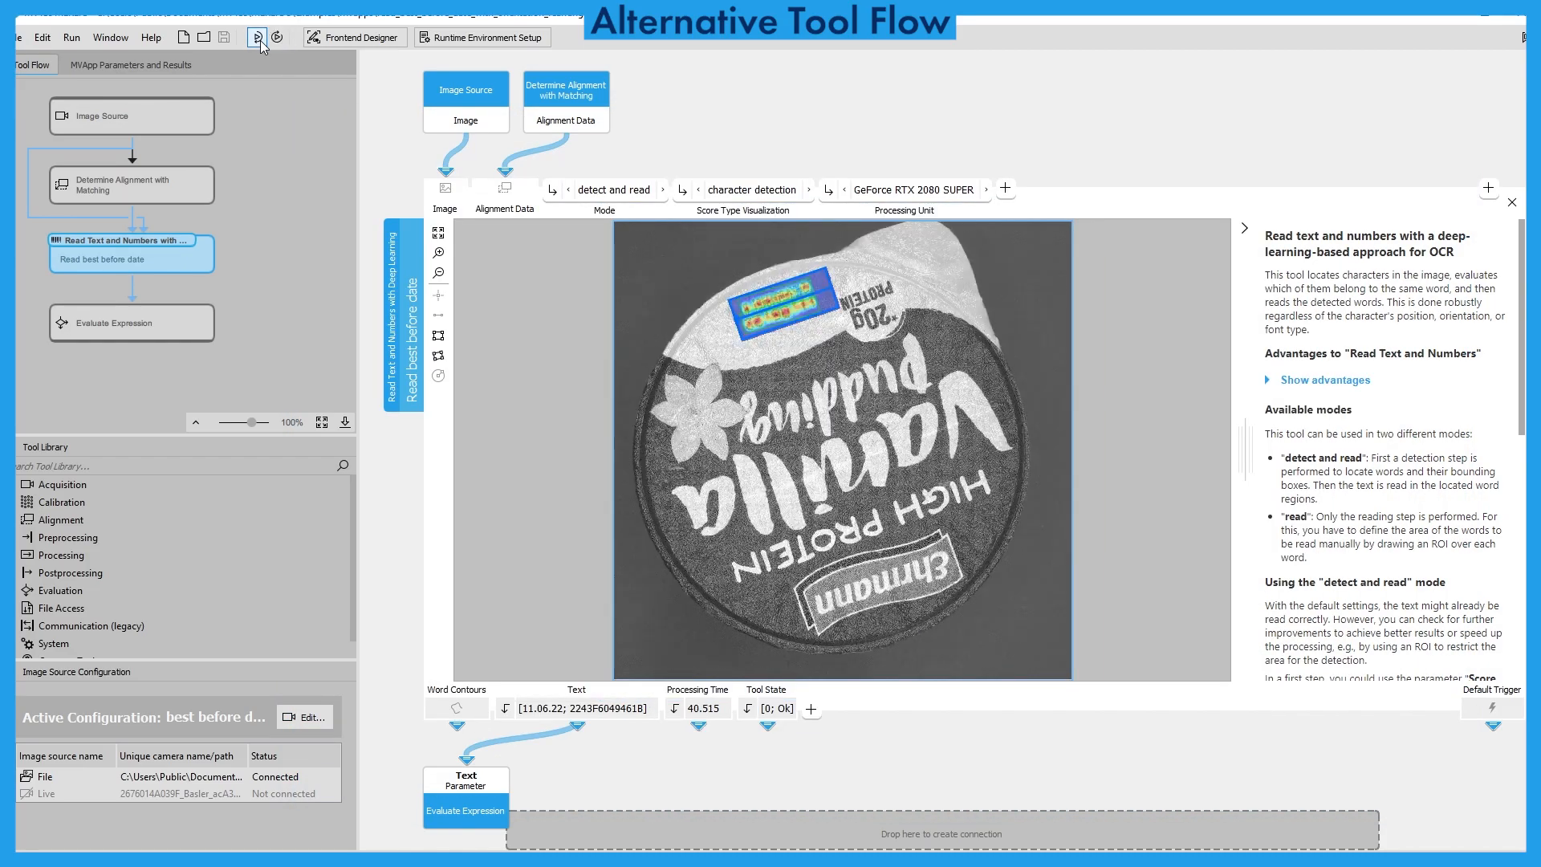
pyautogui.click(260, 40)
pyautogui.click(260, 40)
pyautogui.click(260, 40)
pyautogui.click(261, 40)
pyautogui.click(260, 40)
pyautogui.click(261, 40)
pyautogui.click(260, 40)
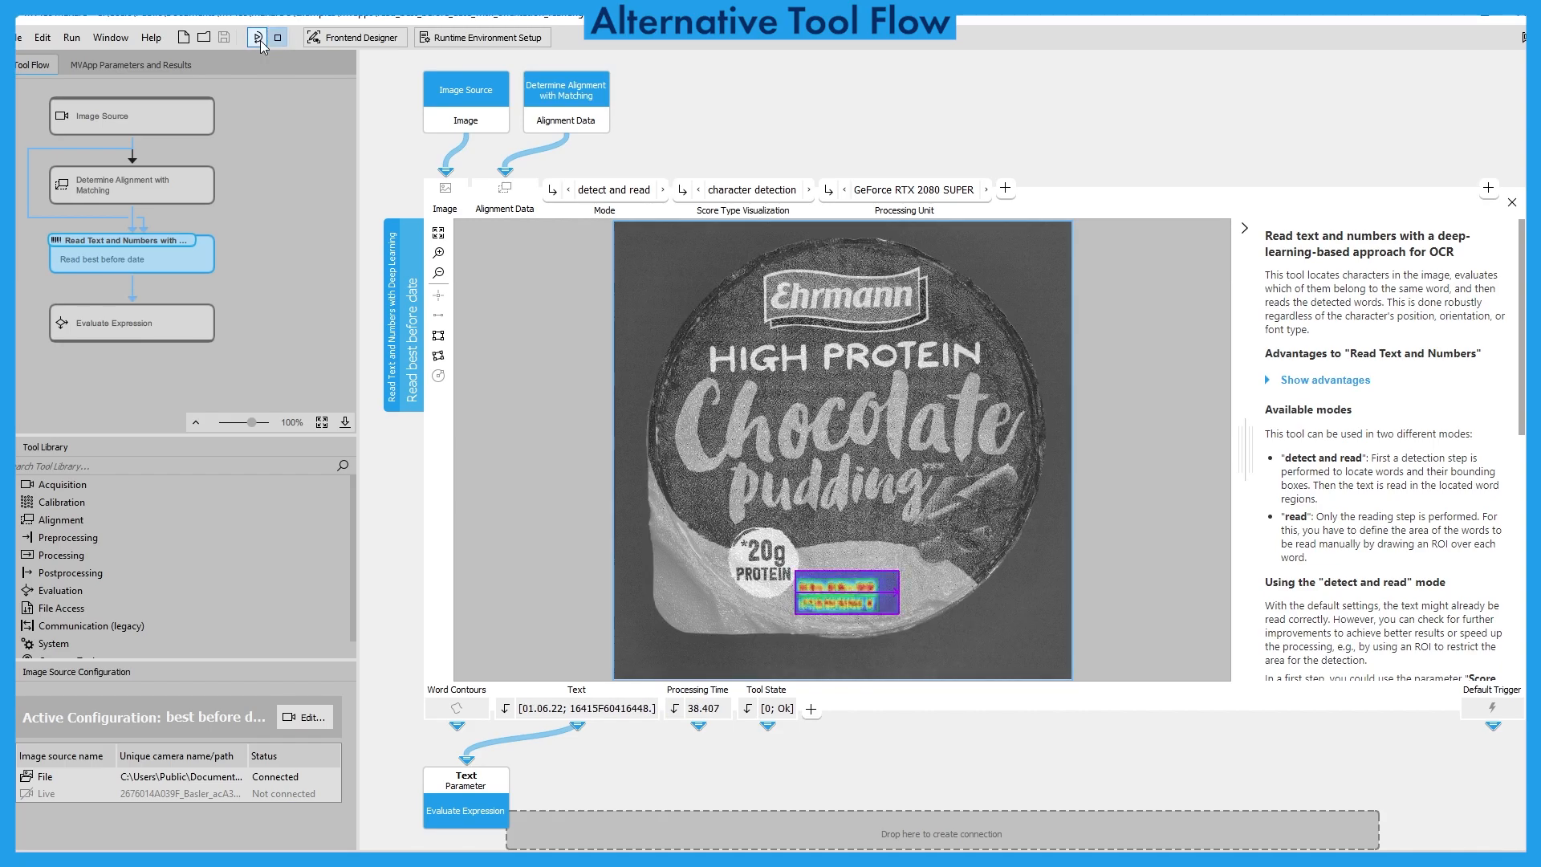
pyautogui.click(260, 40)
pyautogui.click(260, 41)
pyautogui.click(260, 40)
pyautogui.click(260, 41)
pyautogui.click(260, 40)
pyautogui.click(260, 40)
pyautogui.click(260, 40)
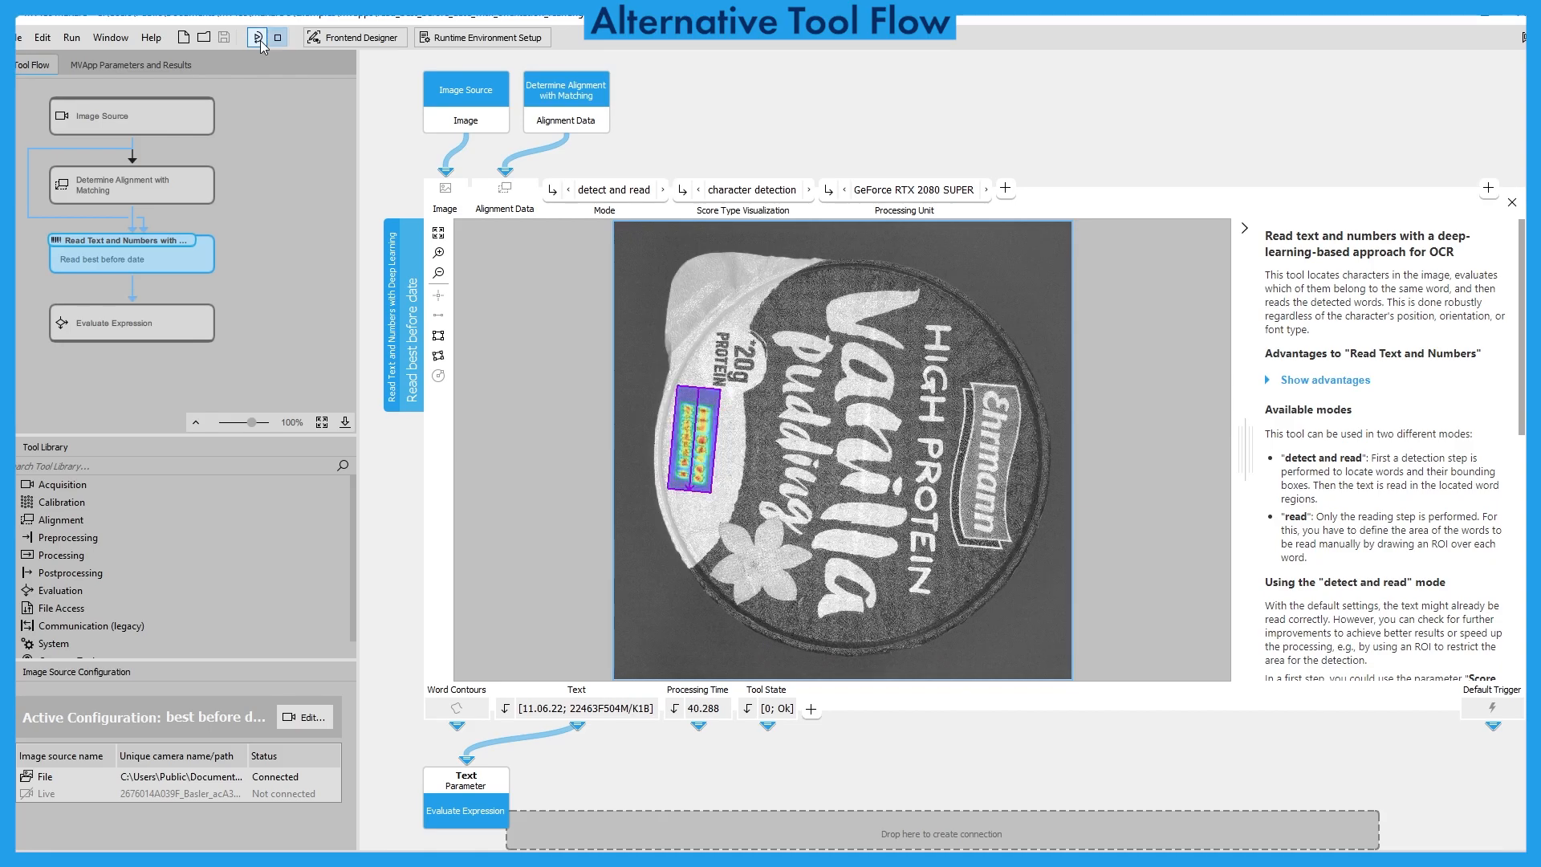
pyautogui.click(260, 40)
pyautogui.click(260, 40)
pyautogui.click(260, 40)
pyautogui.click(260, 41)
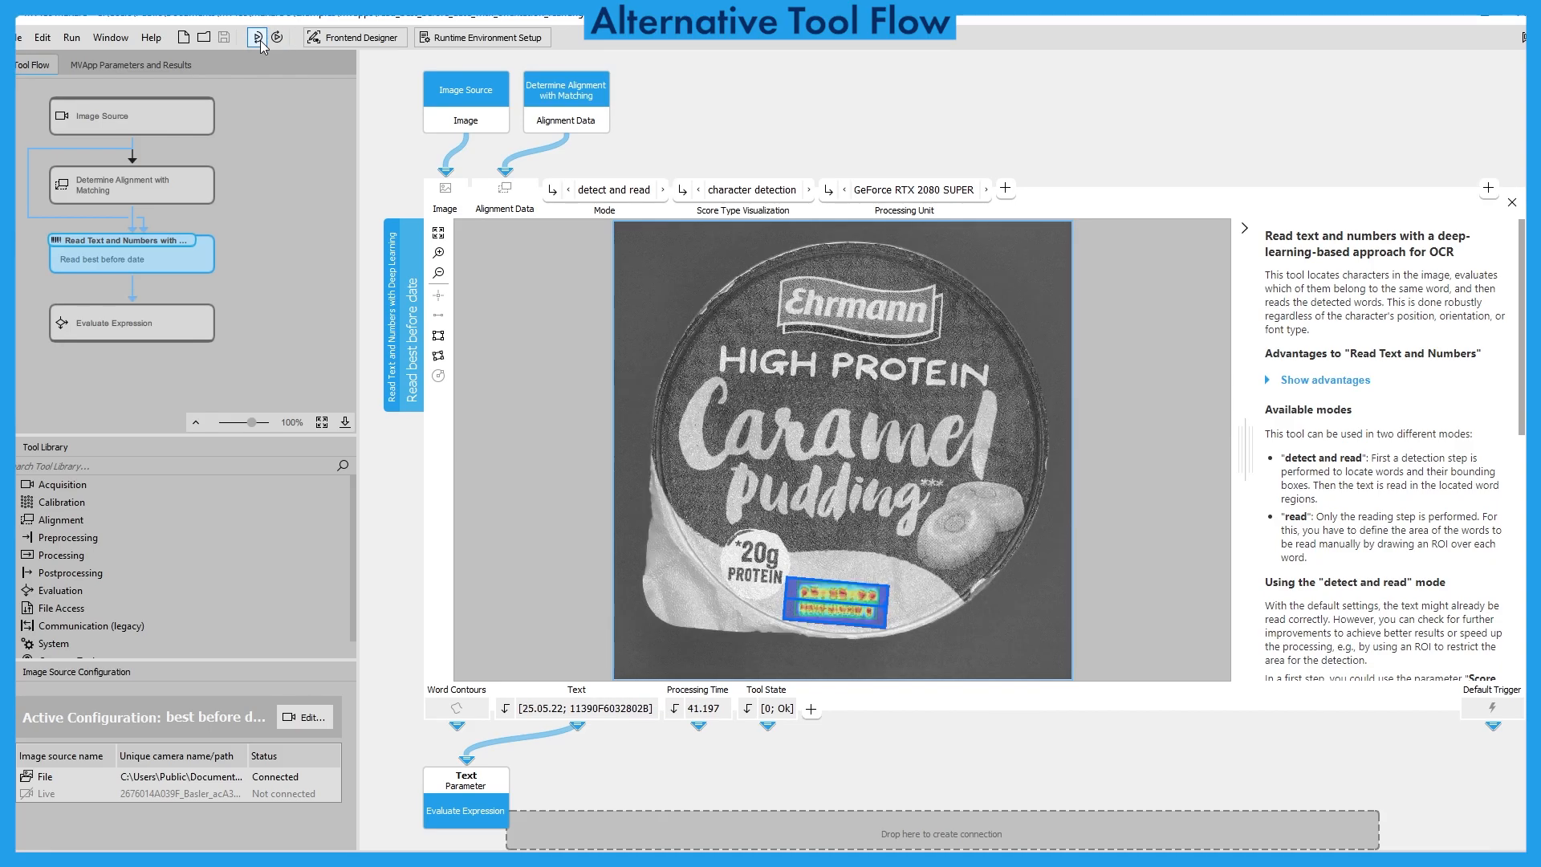
pyautogui.click(260, 40)
pyautogui.click(261, 41)
pyautogui.click(260, 40)
pyautogui.click(260, 40)
pyautogui.click(260, 40)
pyautogui.click(260, 40)
pyautogui.click(260, 40)
pyautogui.click(260, 40)
pyautogui.click(260, 41)
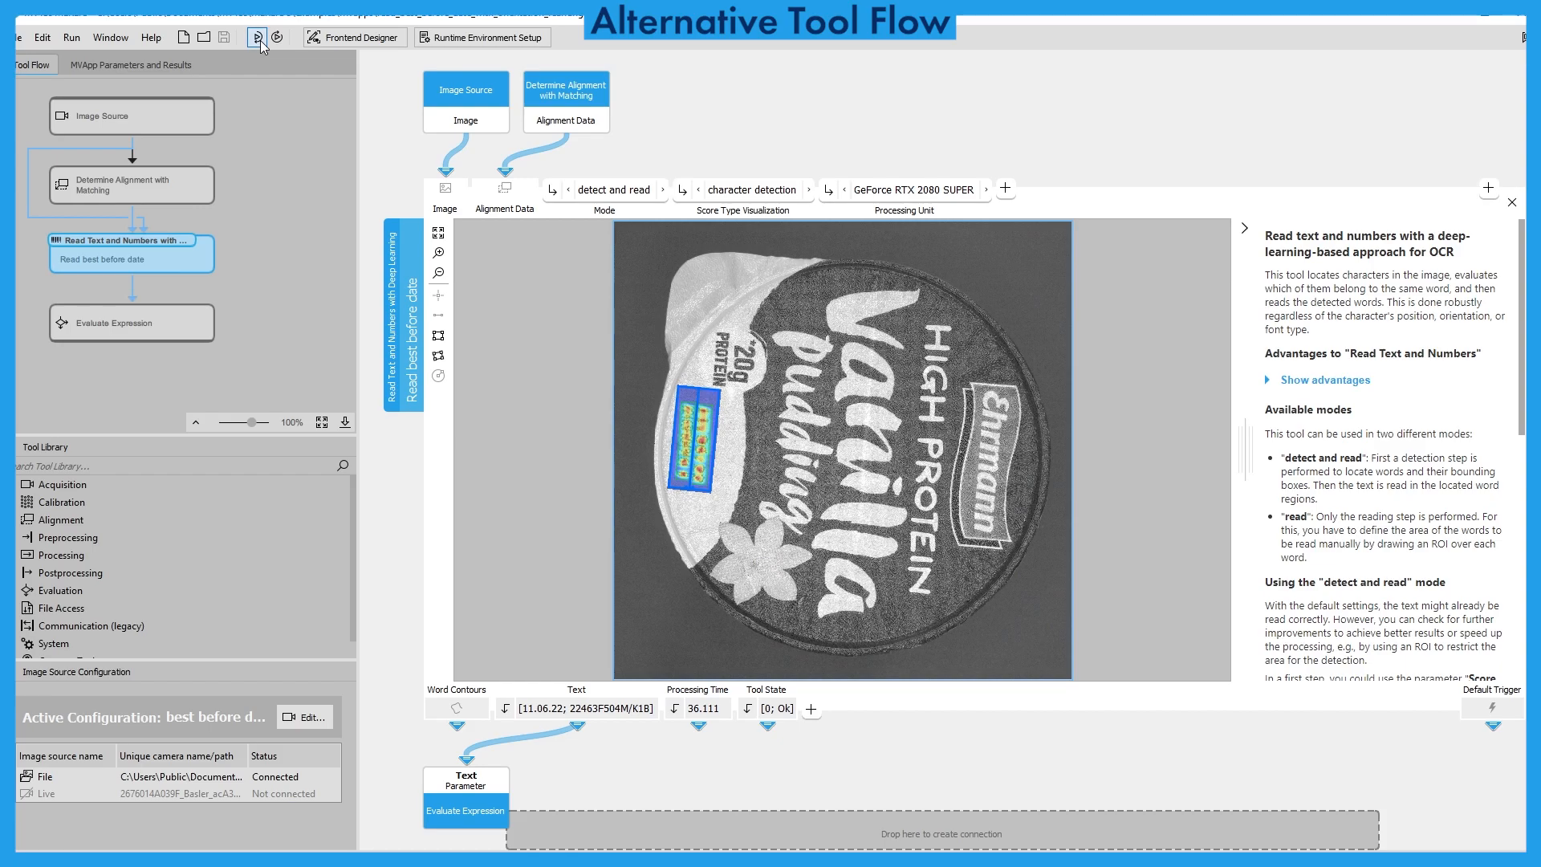
pyautogui.click(260, 40)
pyautogui.click(260, 41)
pyautogui.click(260, 41)
pyautogui.click(260, 40)
pyautogui.click(260, 40)
pyautogui.click(260, 40)
pyautogui.click(260, 40)
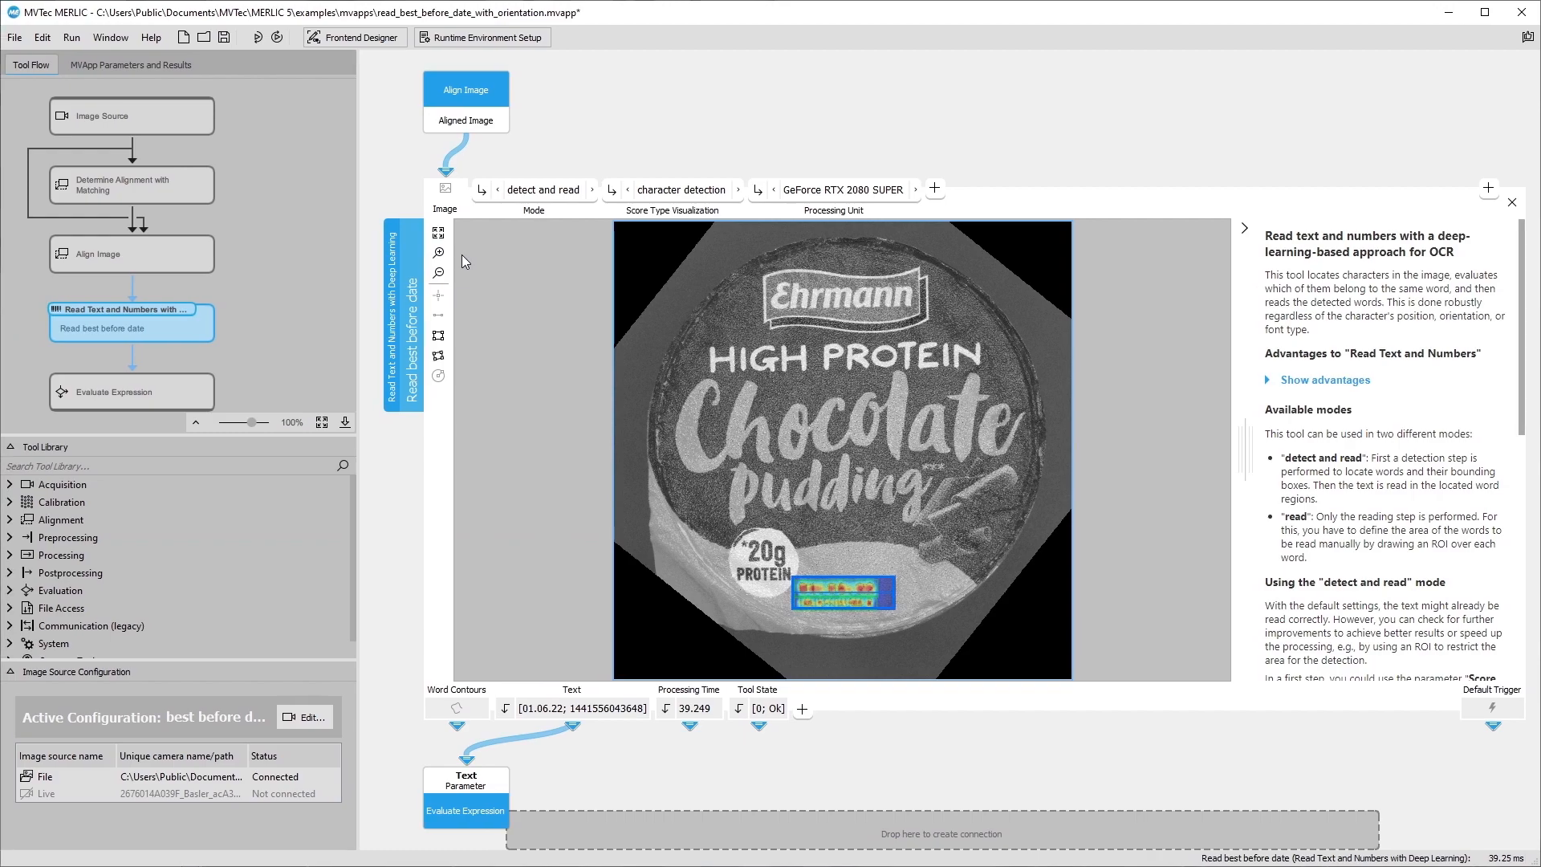
# - Set the score type visualization of the date reading tool to none and run the application to check the processing time
pyautogui.click(668, 199)
pyautogui.click(669, 210)
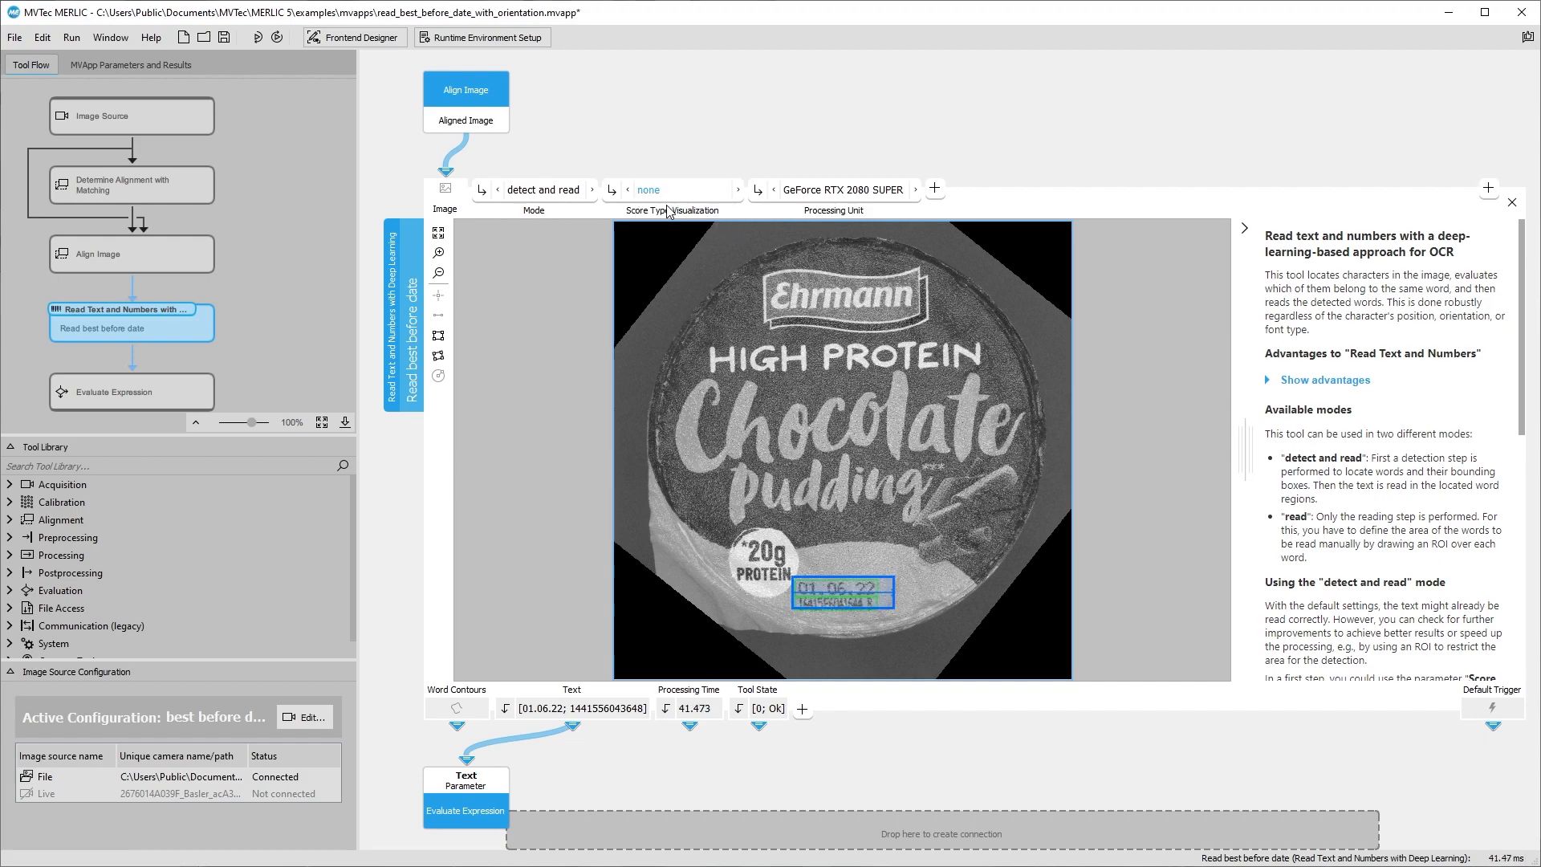
pyautogui.click(258, 39)
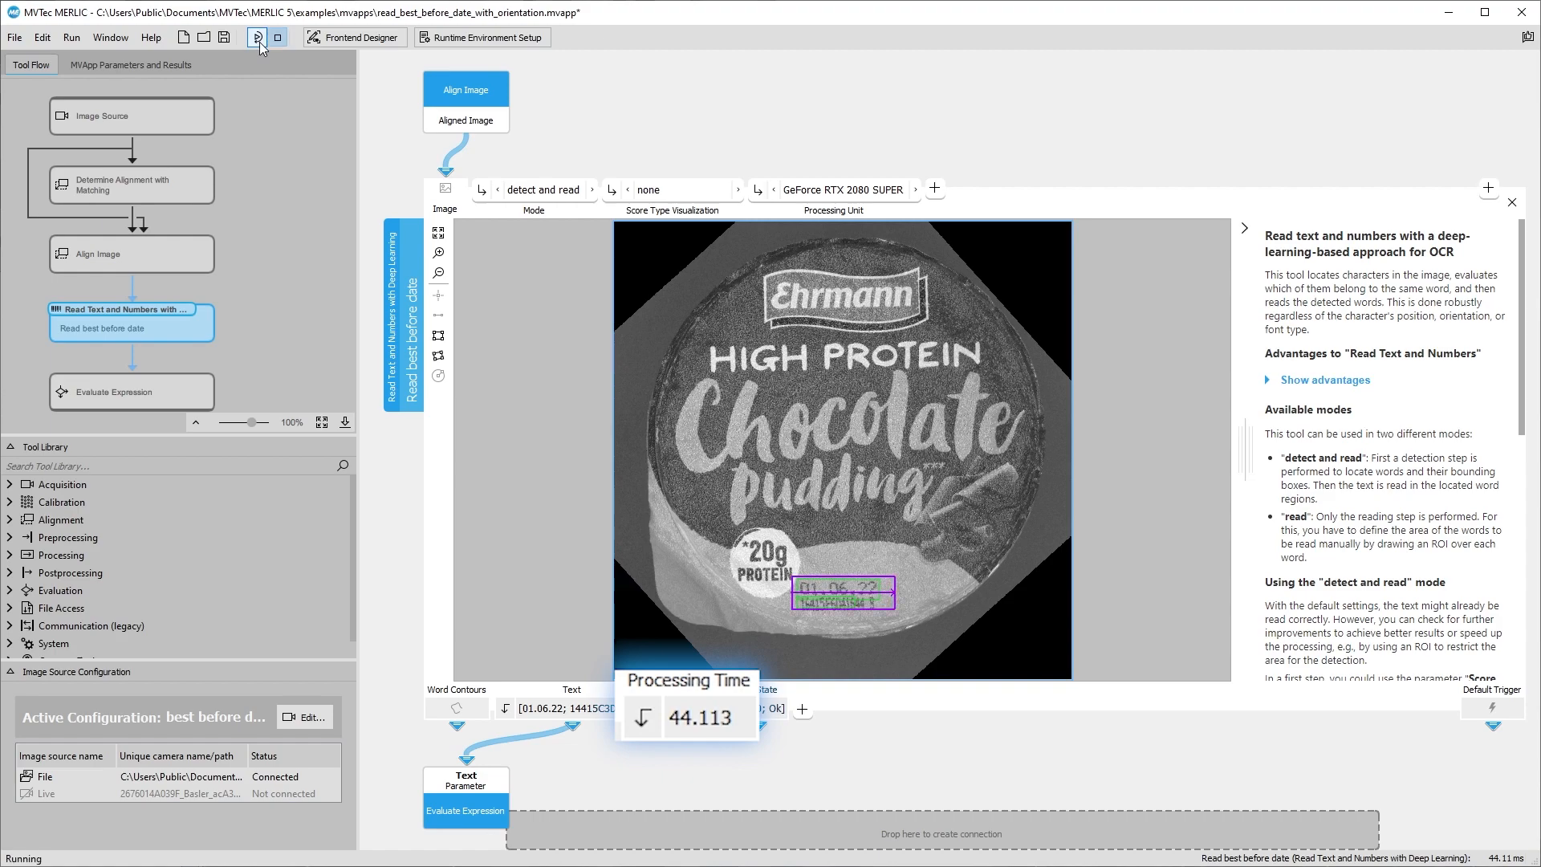
# - Set the date reading tool's processing unit to TensorRT(TM): GeForce RTX 2080 SUPER and run several images to check the processing time
pyautogui.click(816, 192)
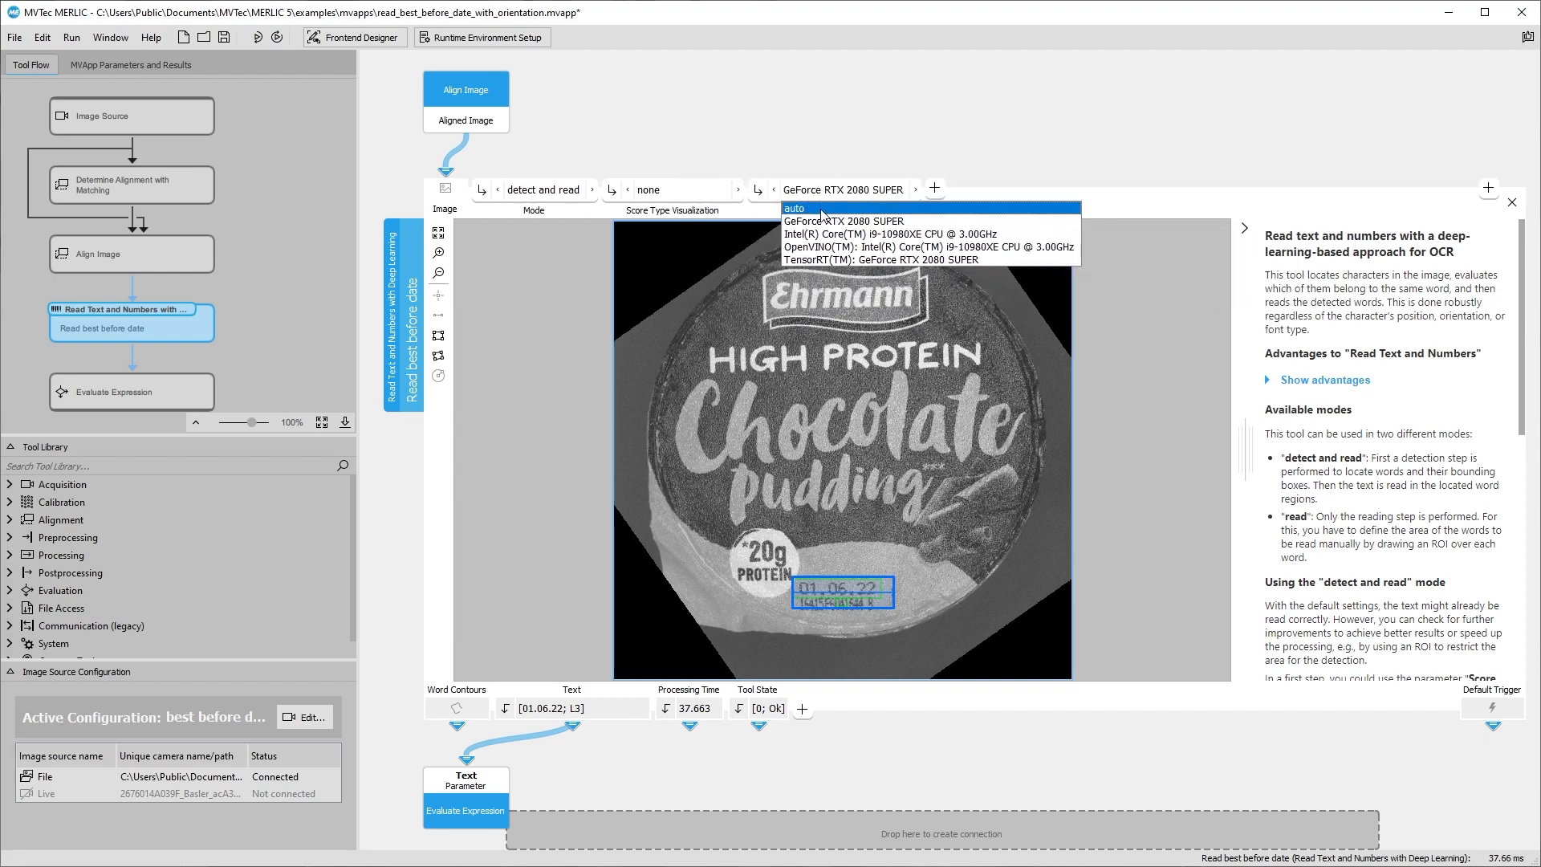
pyautogui.click(826, 259)
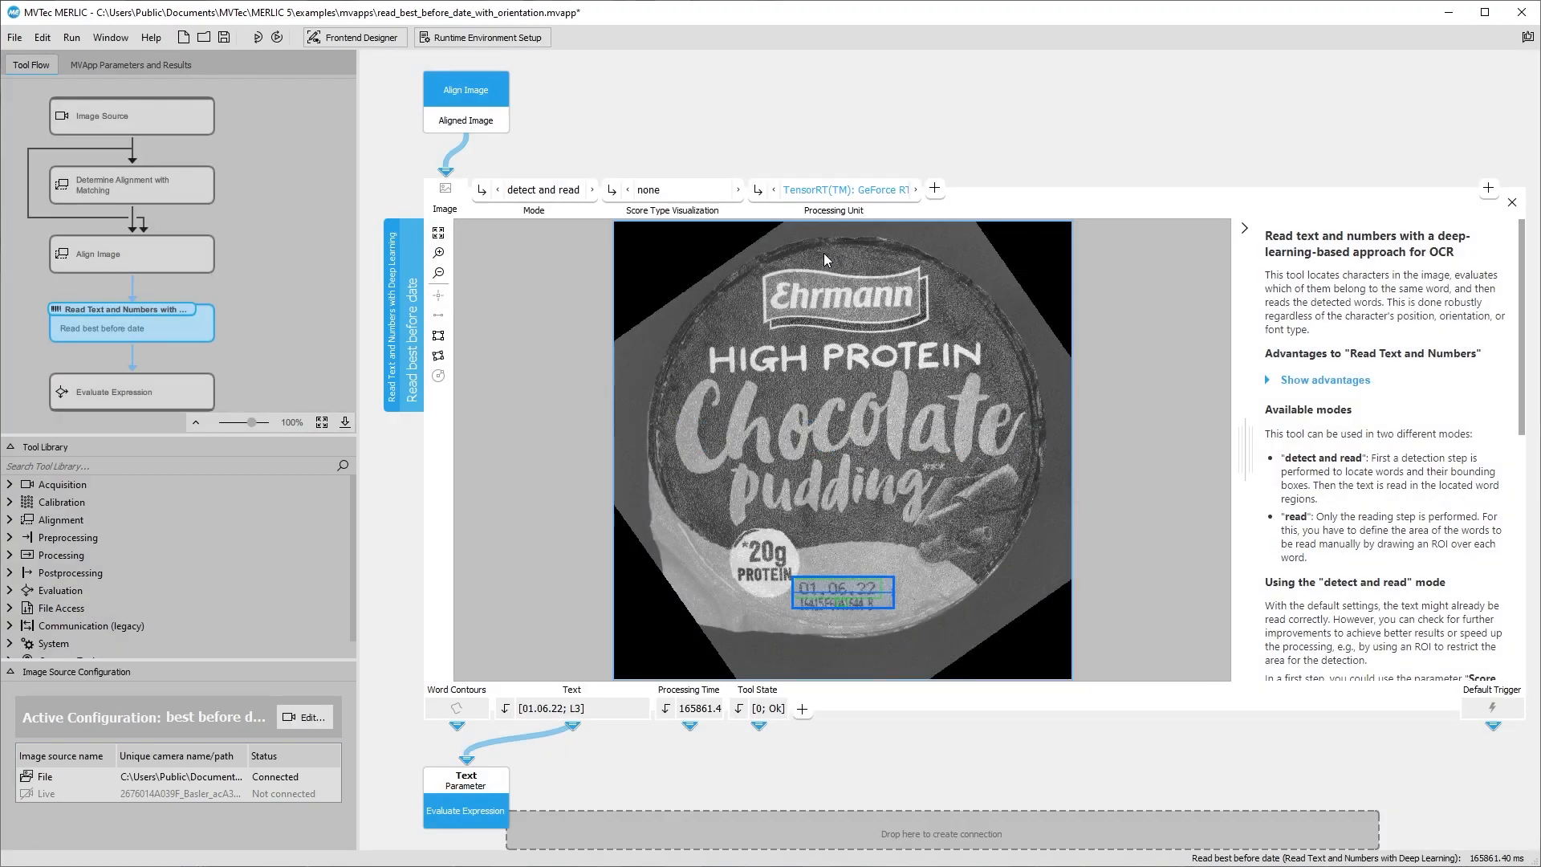
pyautogui.click(257, 38)
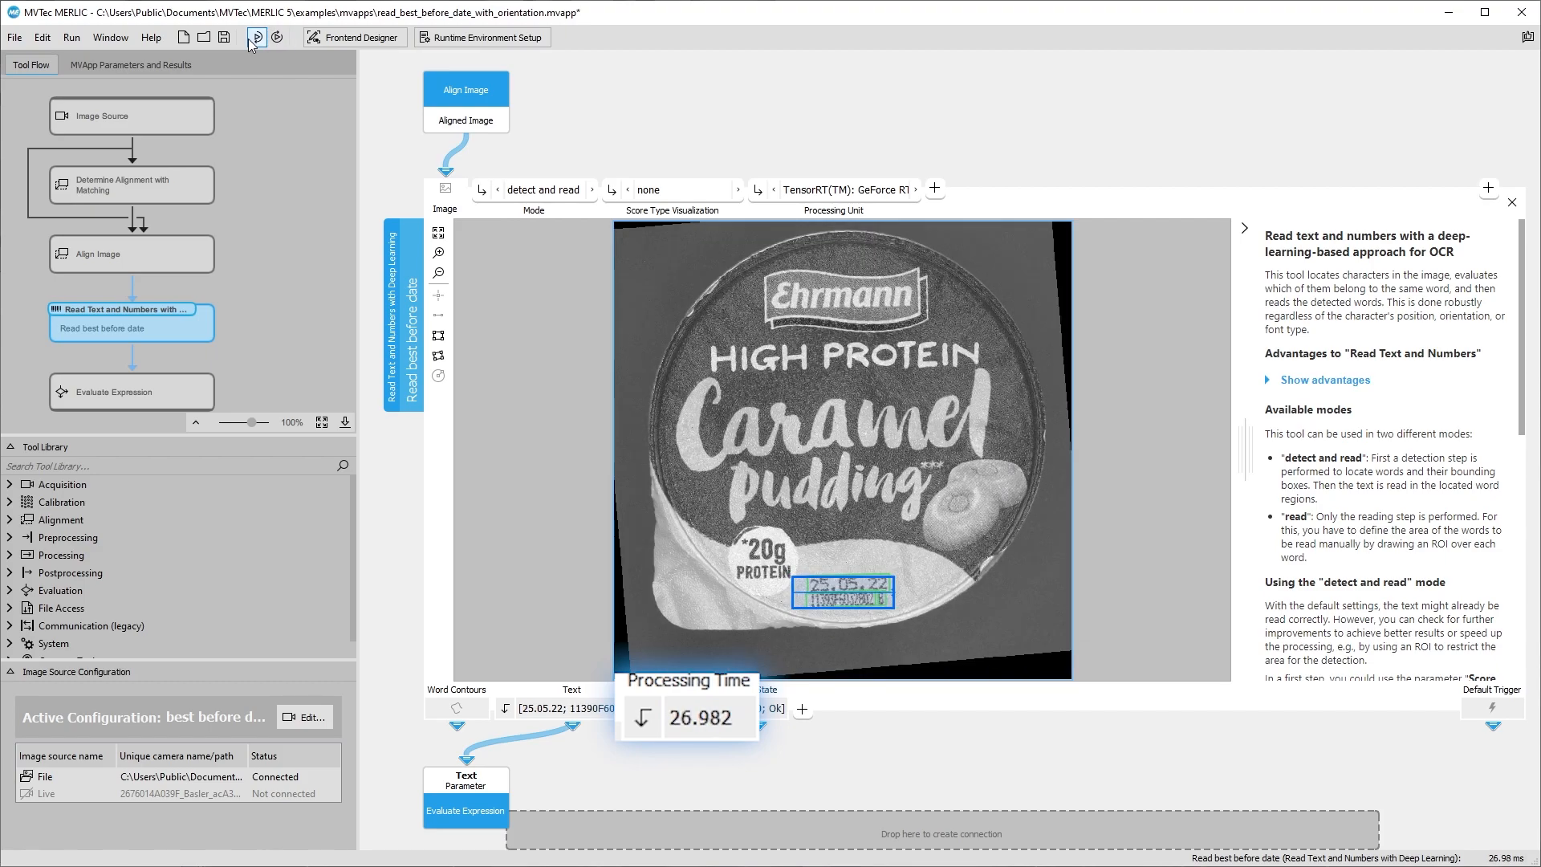
pyautogui.click(256, 37)
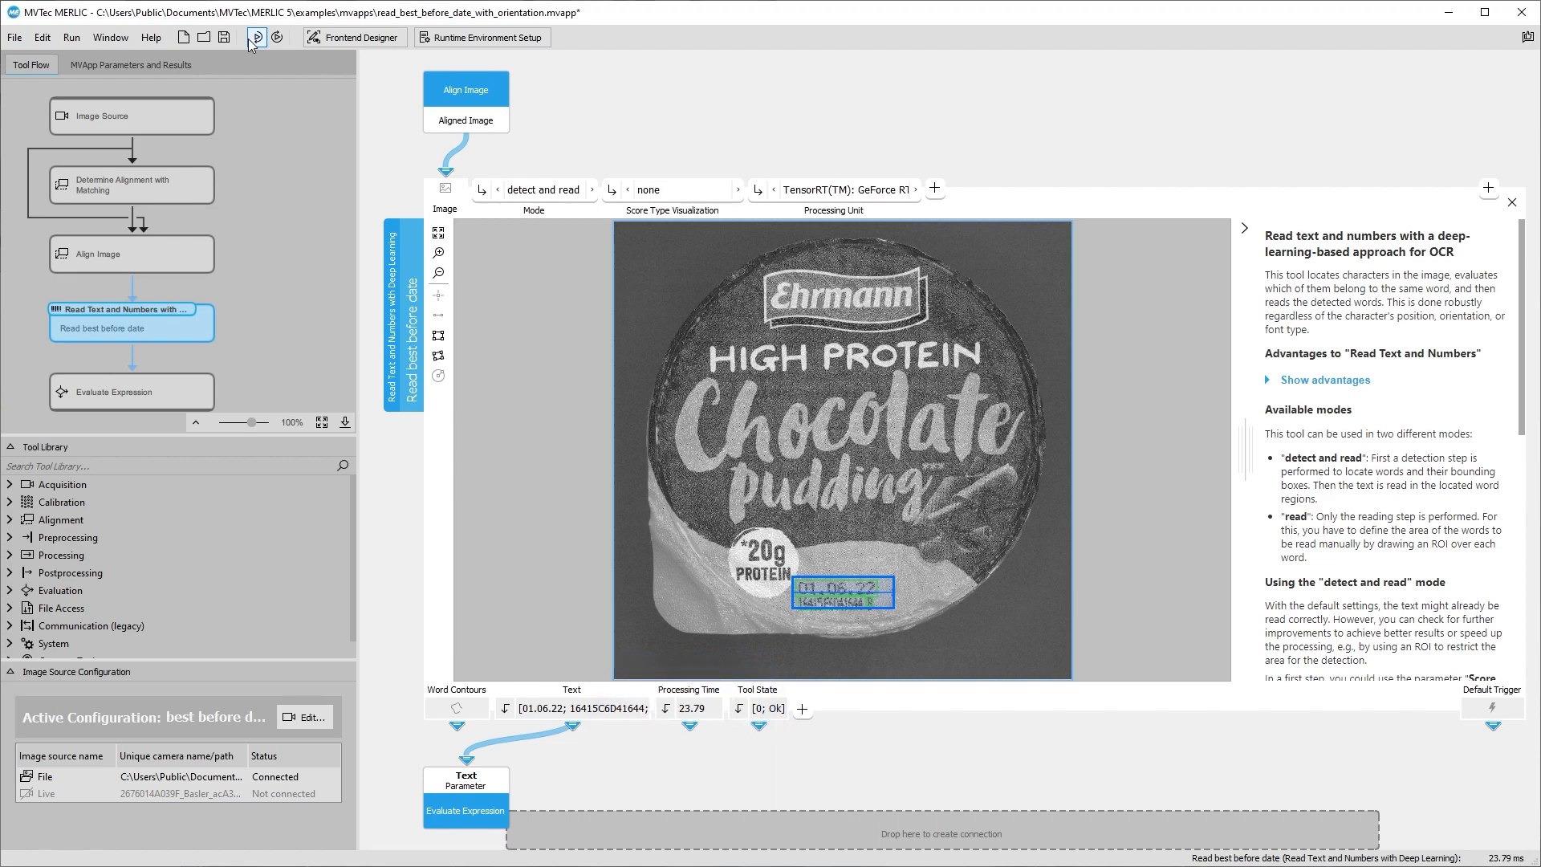
# - Switch the Image Source tool's image source to Live and run the application to acquire a camera image
pyautogui.click(200, 120)
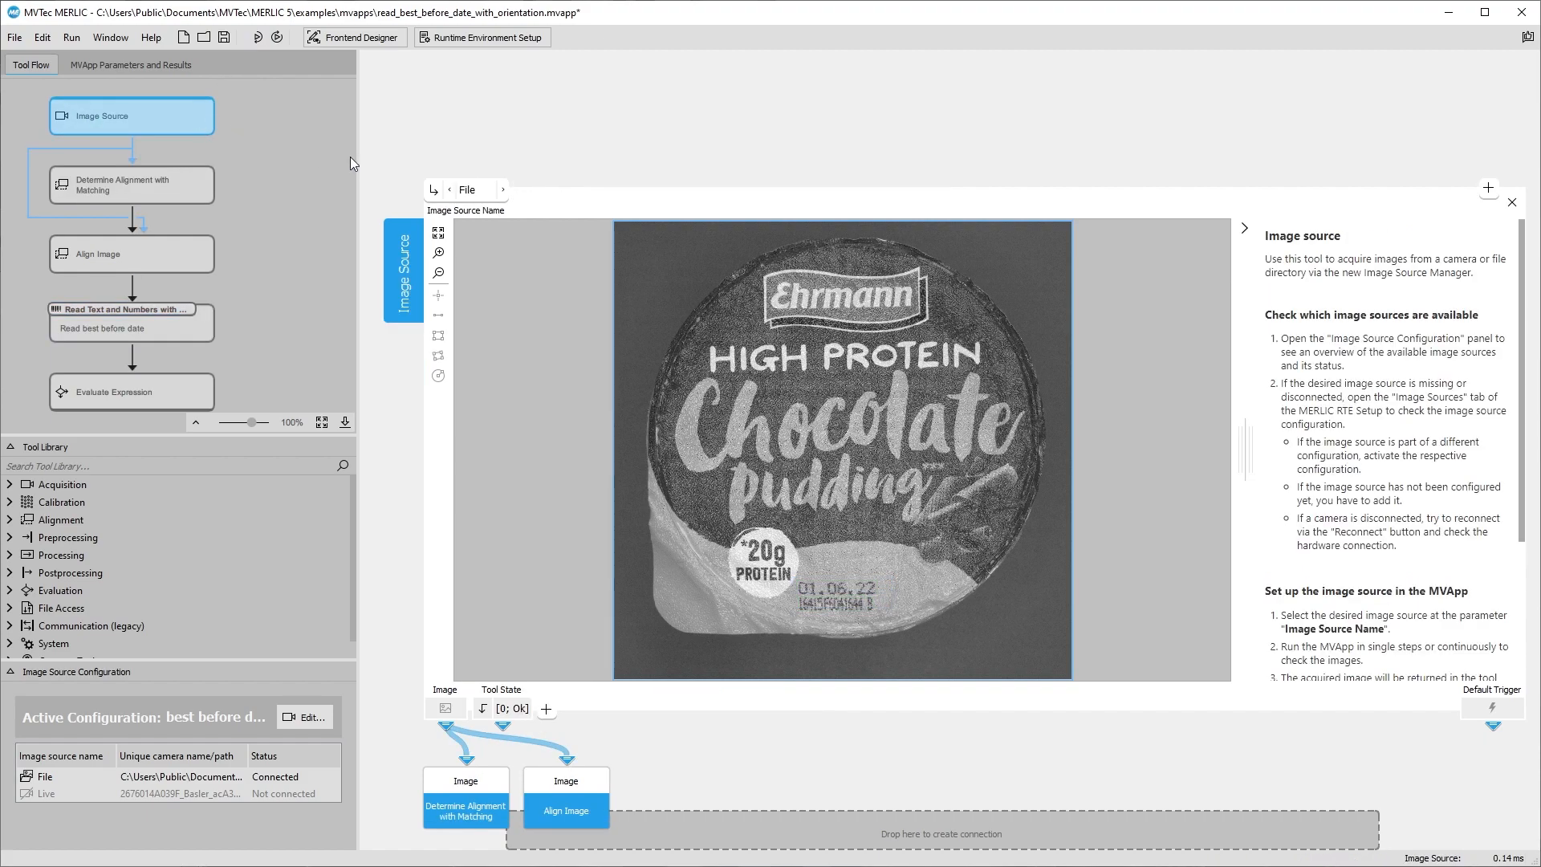
pyautogui.click(467, 190)
pyautogui.click(474, 227)
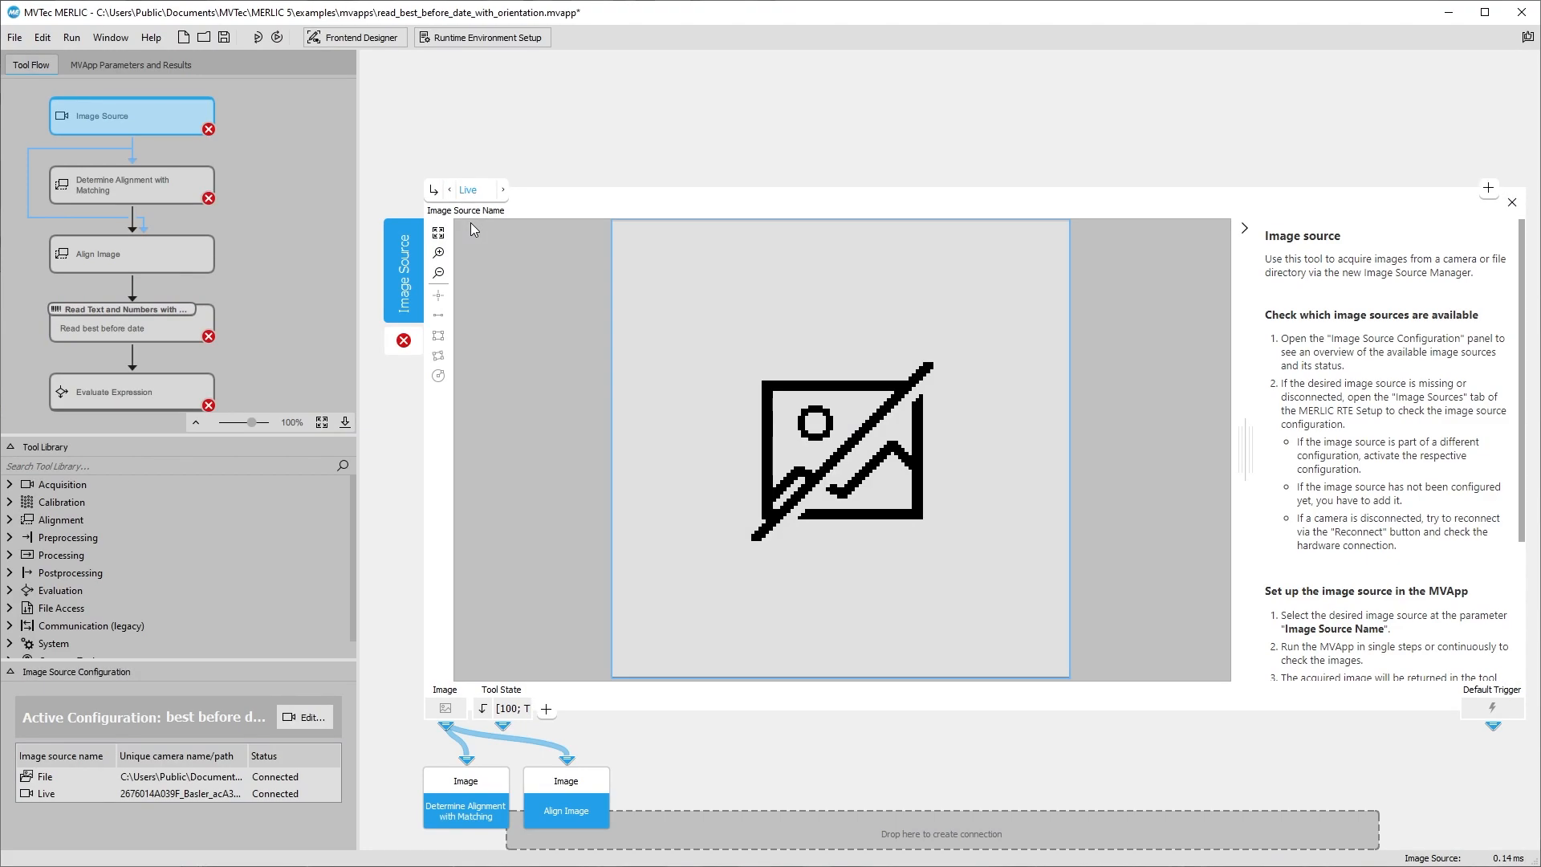
pyautogui.click(257, 38)
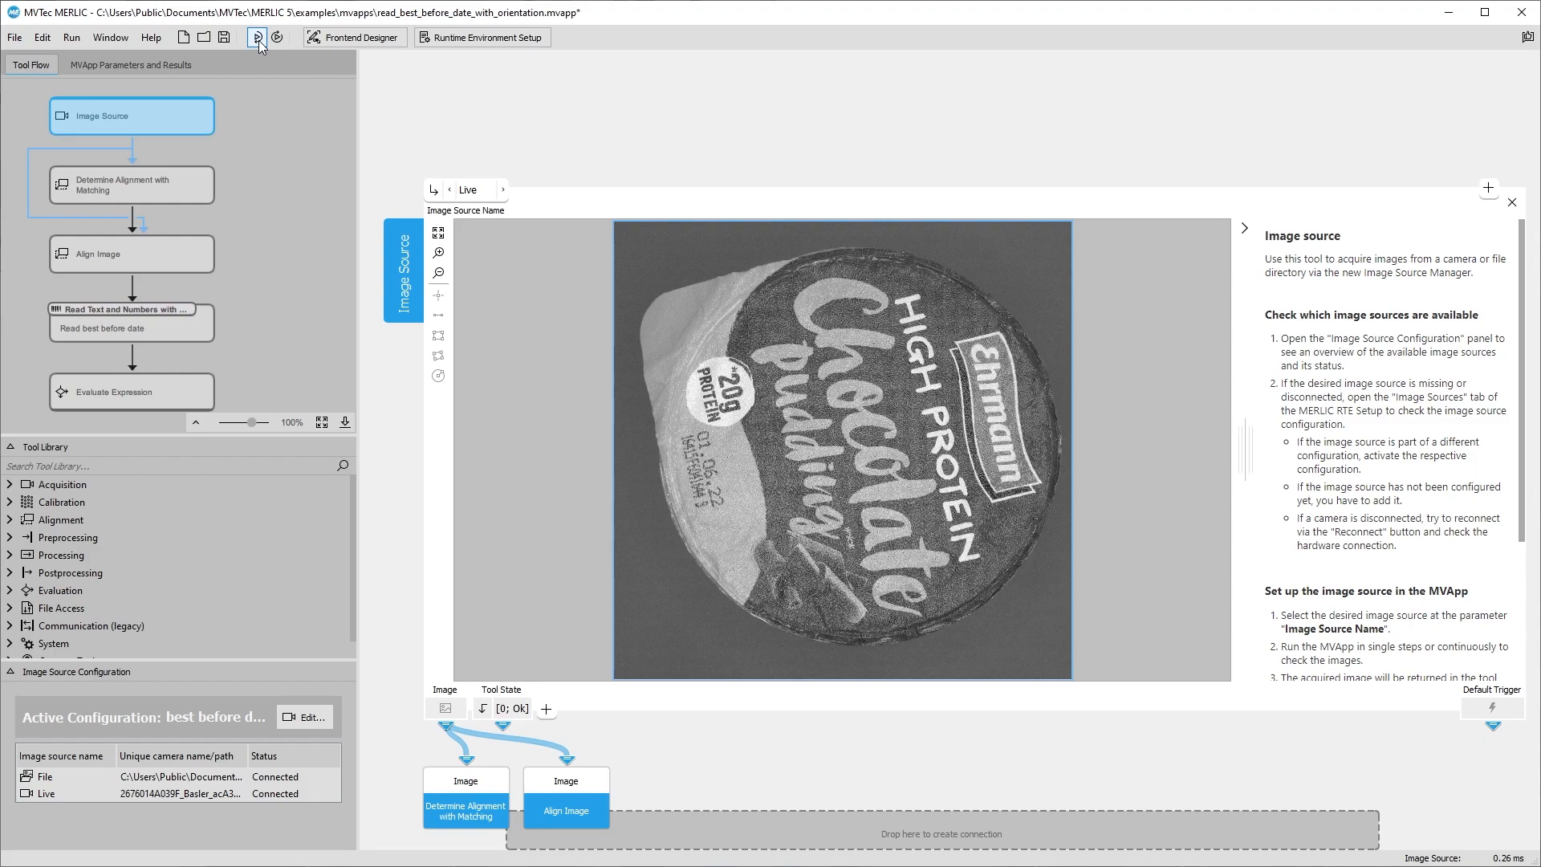